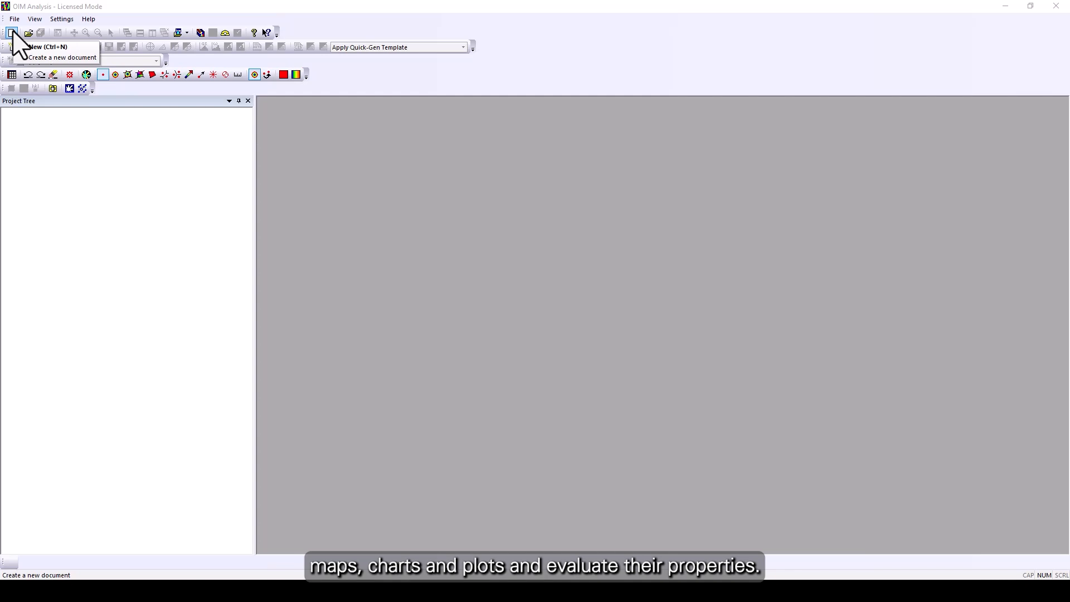
Create a new project and open the Aluminum Film.osc sample dataset into it.
click(11, 32)
right_click(37, 113)
mouse_move(87, 123)
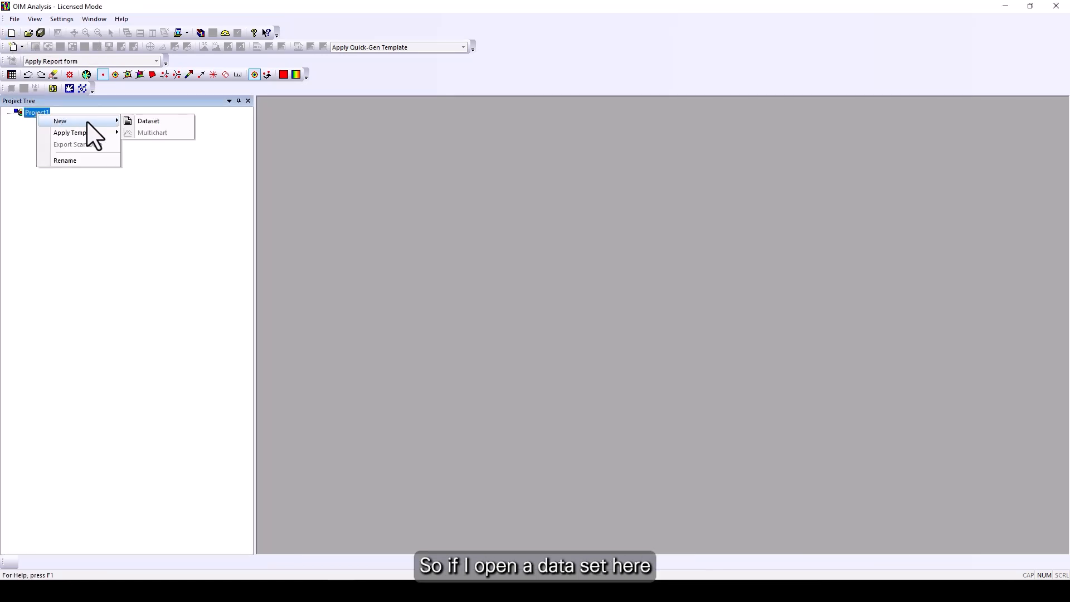
click(149, 121)
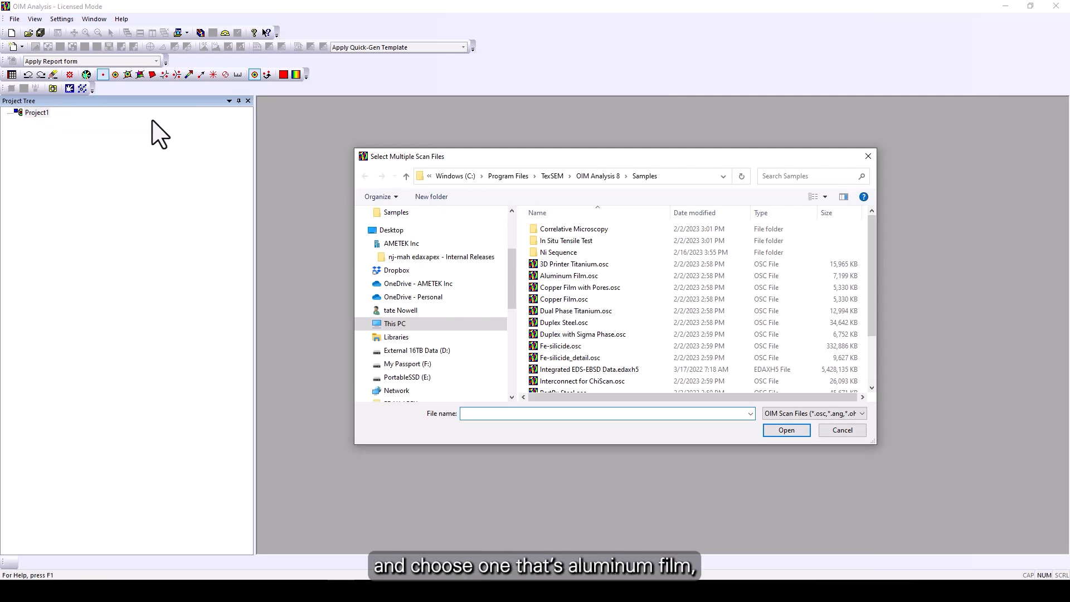
double_click(559, 276)
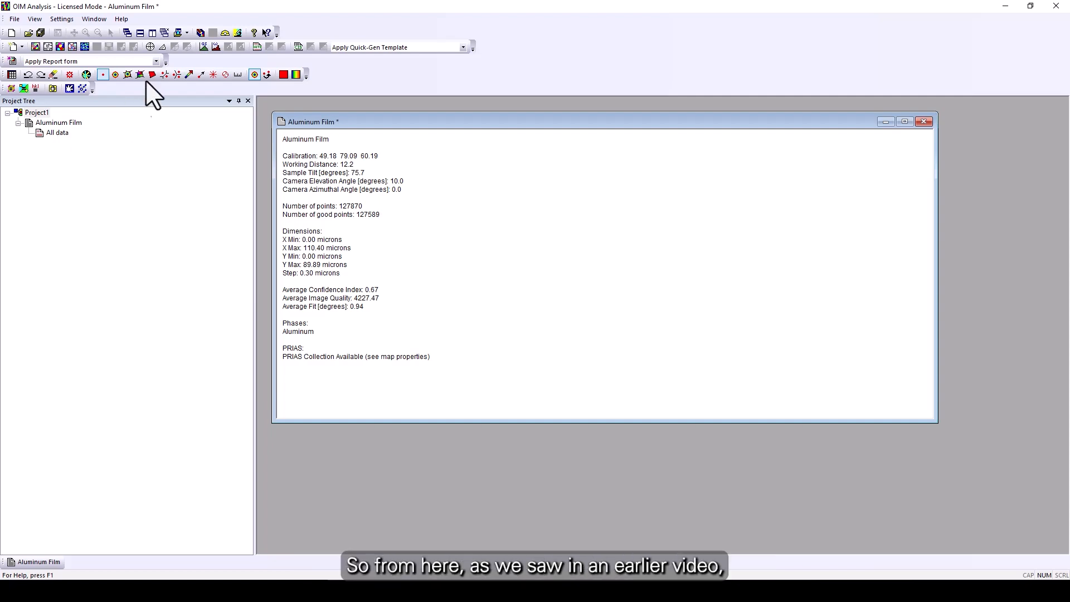
Generate the automatic IPF and IQ maps of all data.
click(36, 46)
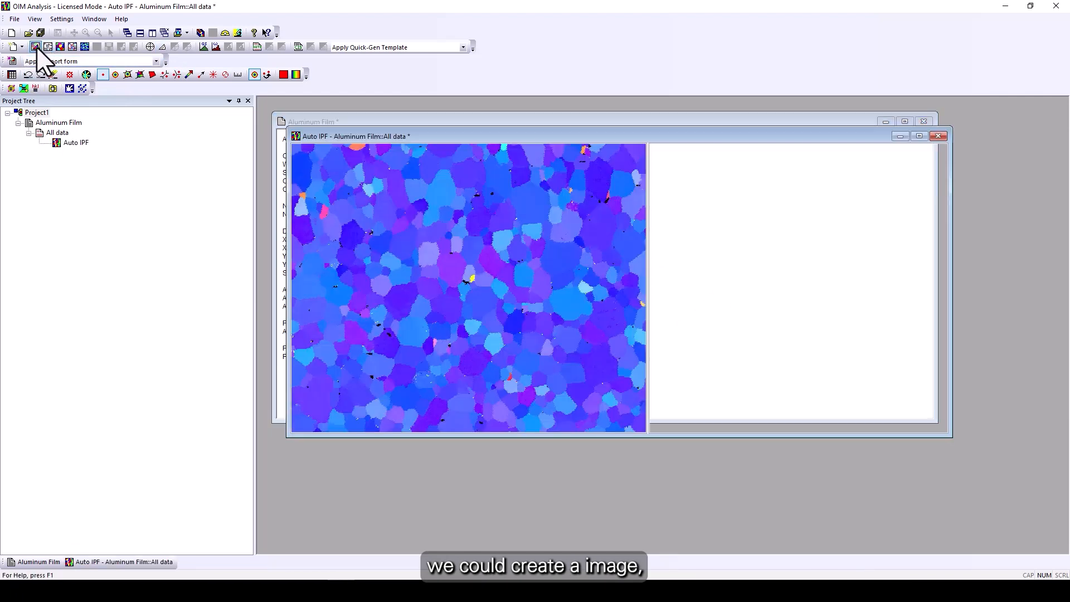
click(48, 47)
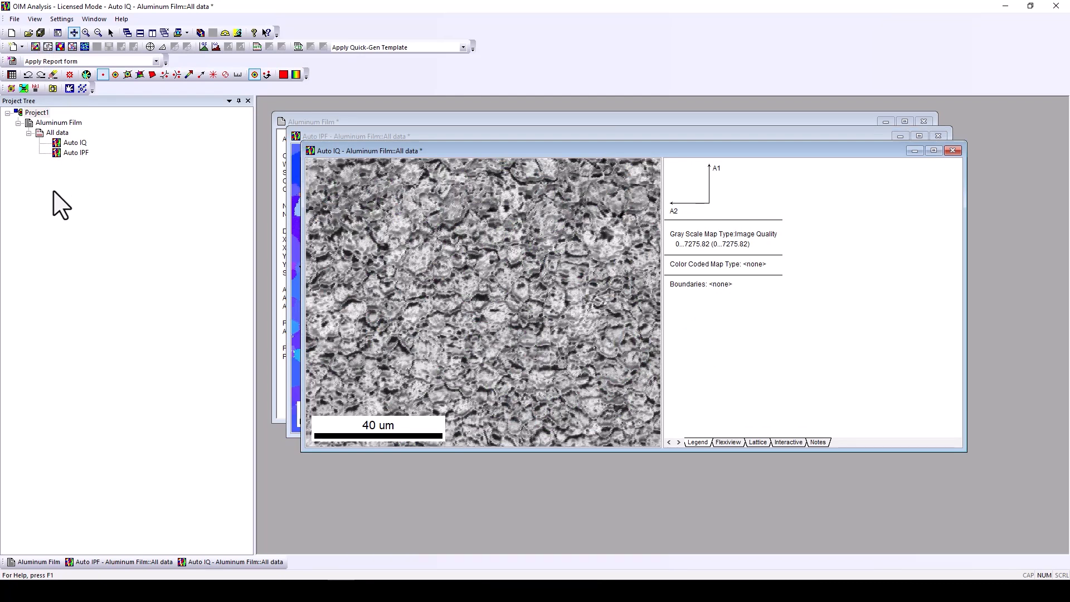
Start a new map from All data, browsing the grayscale map types and keeping Image Quality.
right_click(56, 134)
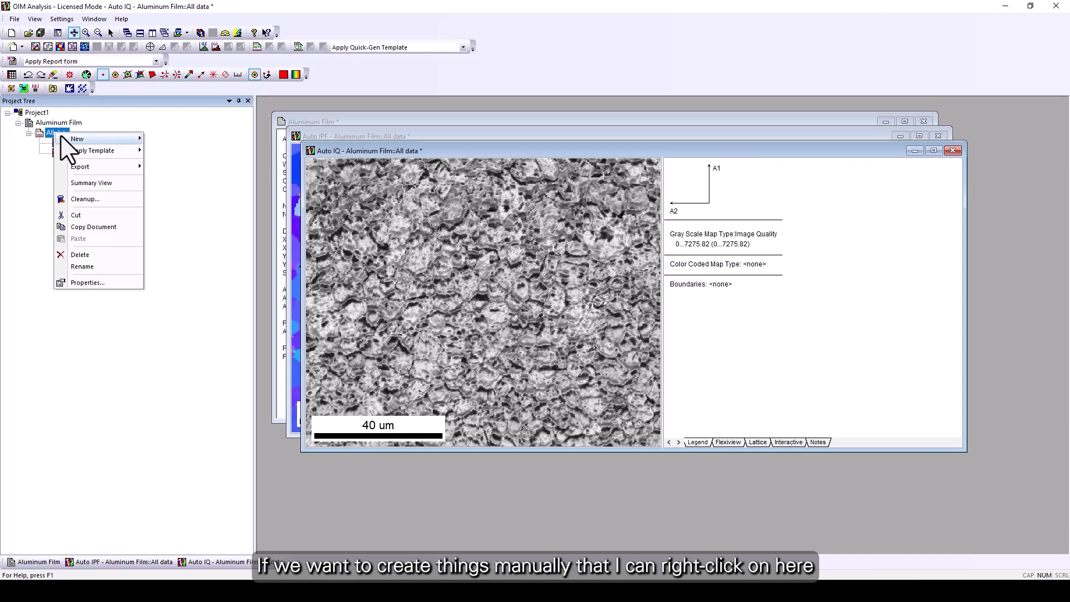
mouse_move(101, 138)
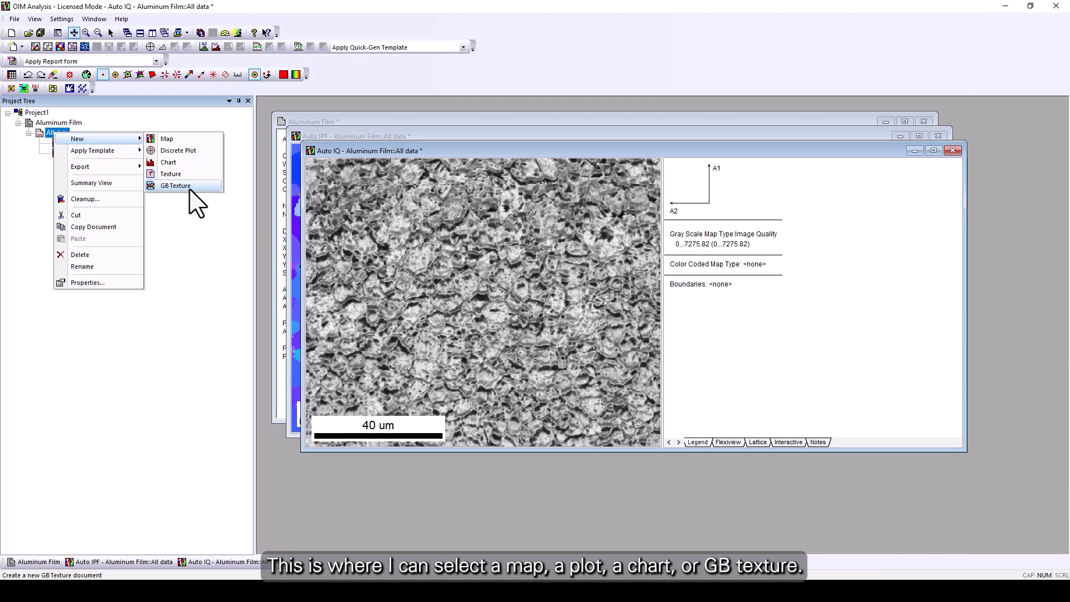
click(188, 140)
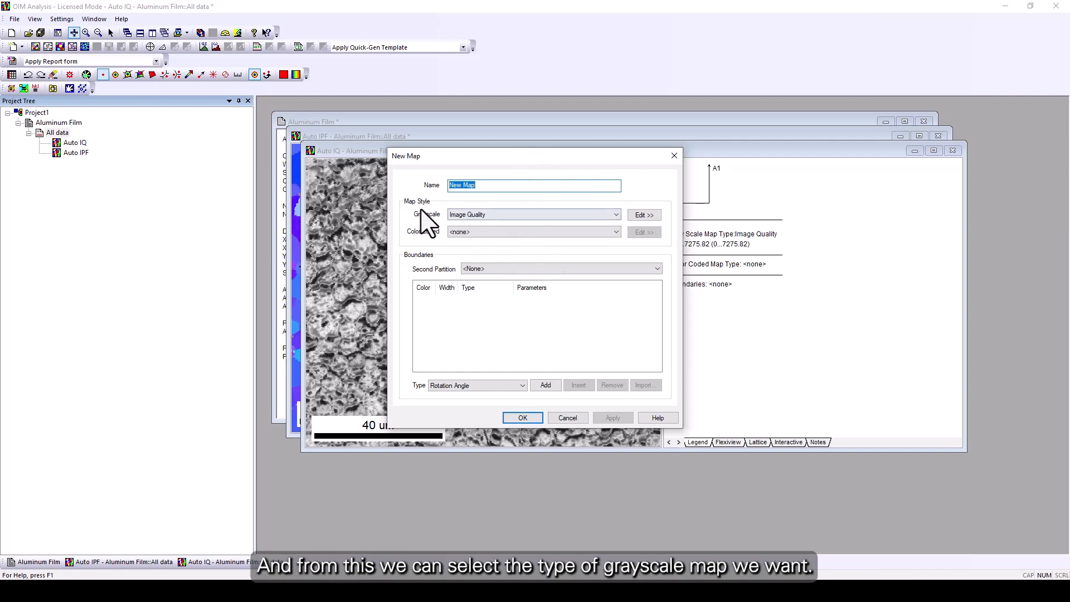
click(508, 218)
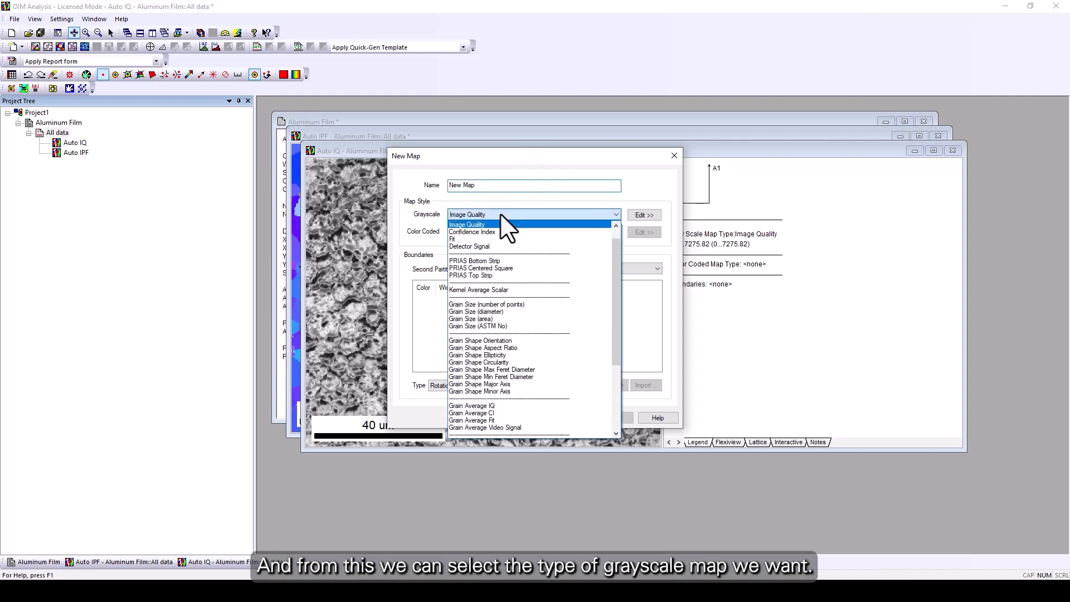
mouse_move(616, 273)
mouse_down()
mouse_move(618, 255)
mouse_move(619, 342)
mouse_move(614, 287)
mouse_move(608, 328)
mouse_move(619, 261)
mouse_up()
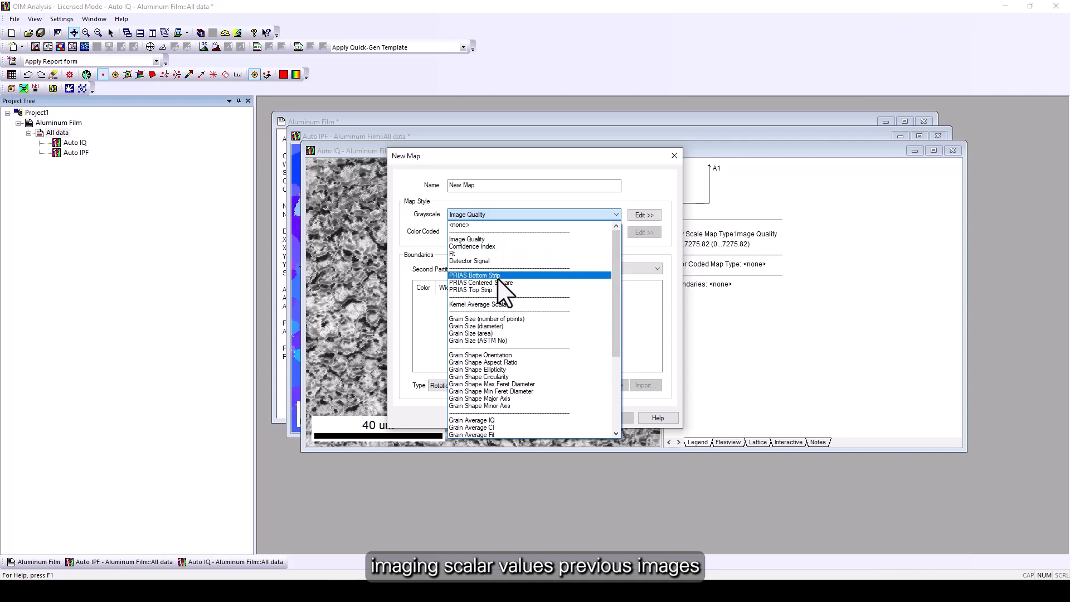
scroll(510, 295, down, 5)
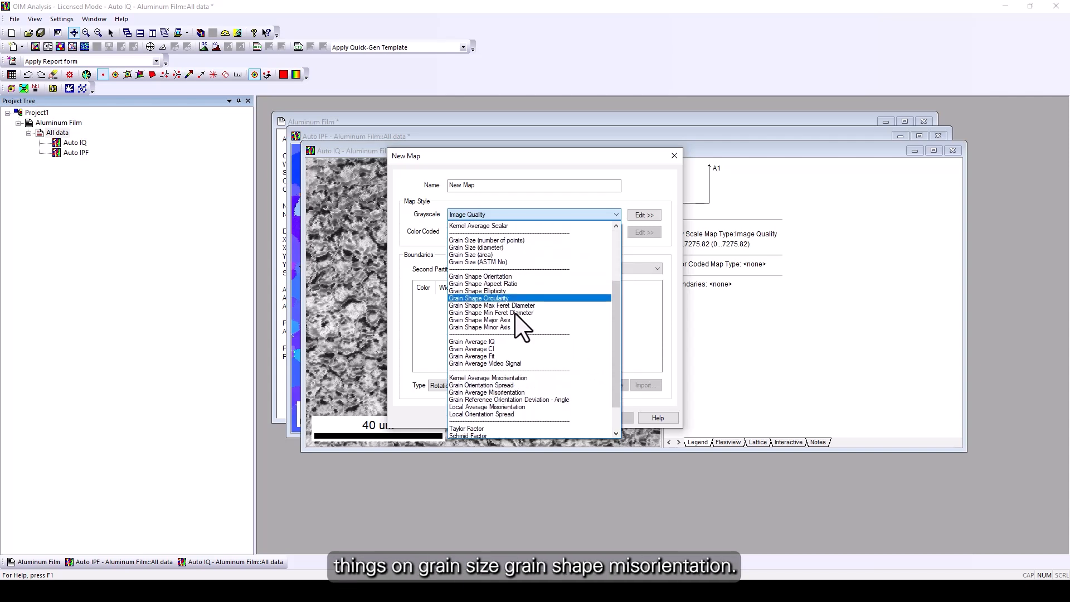
scroll(519, 379, up, 5)
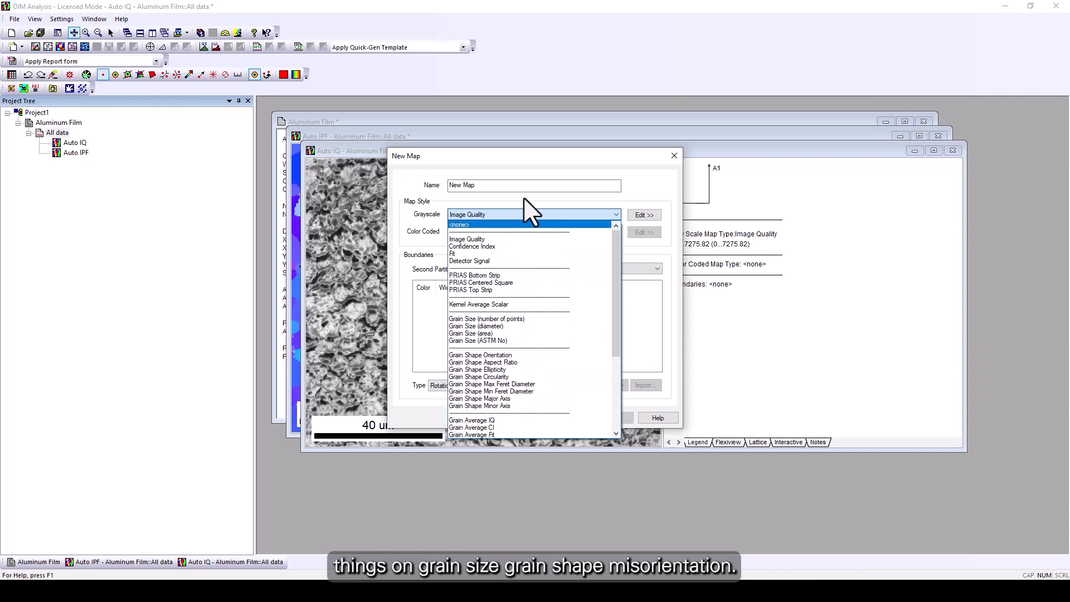
click(497, 204)
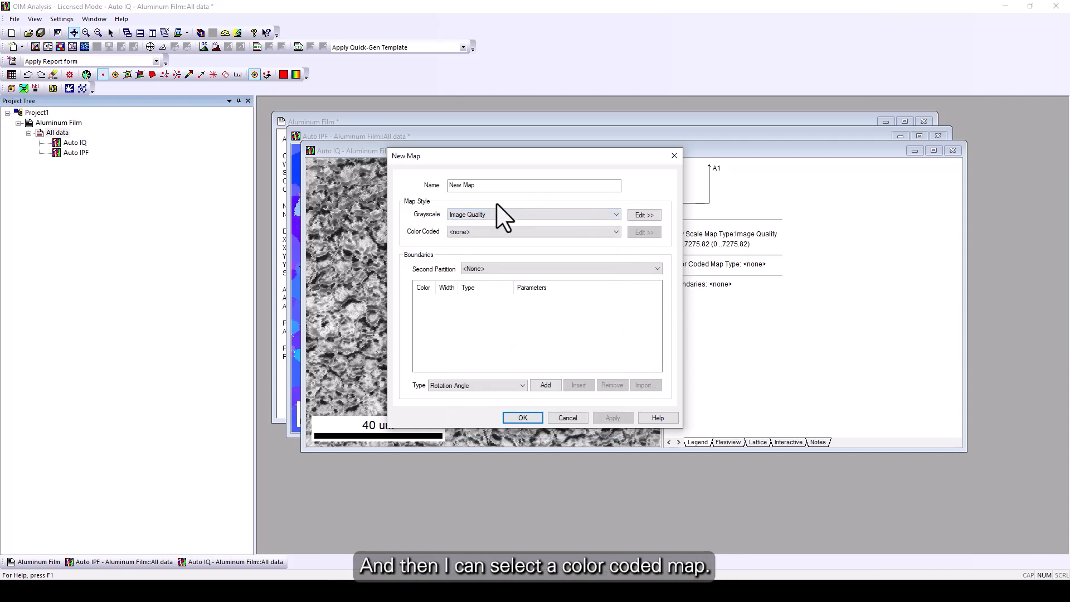
Set the color coded map type to Inverse Pole Figure.
click(616, 232)
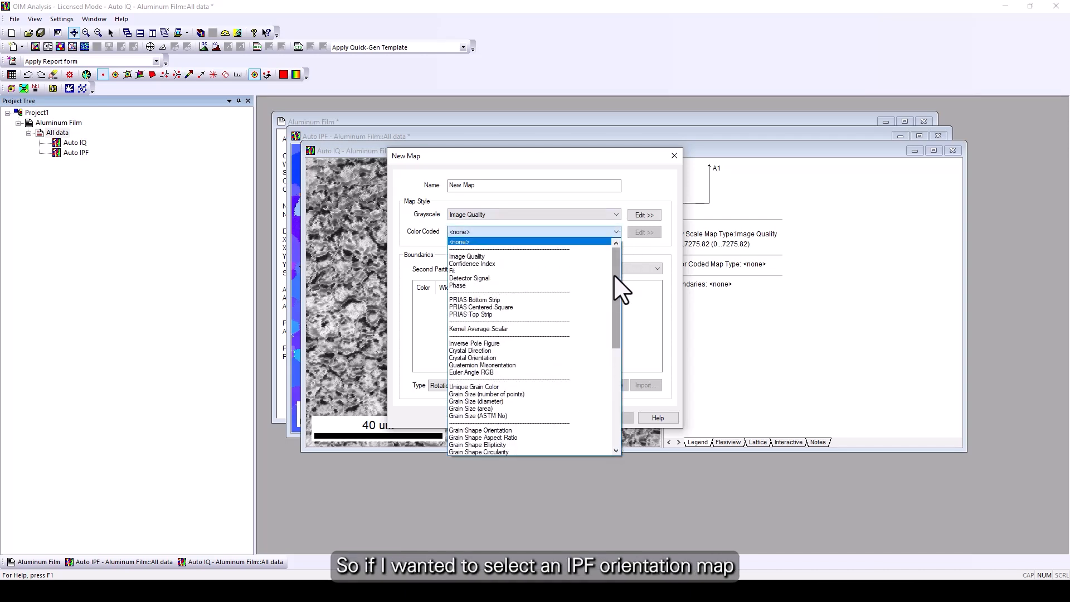
click(491, 344)
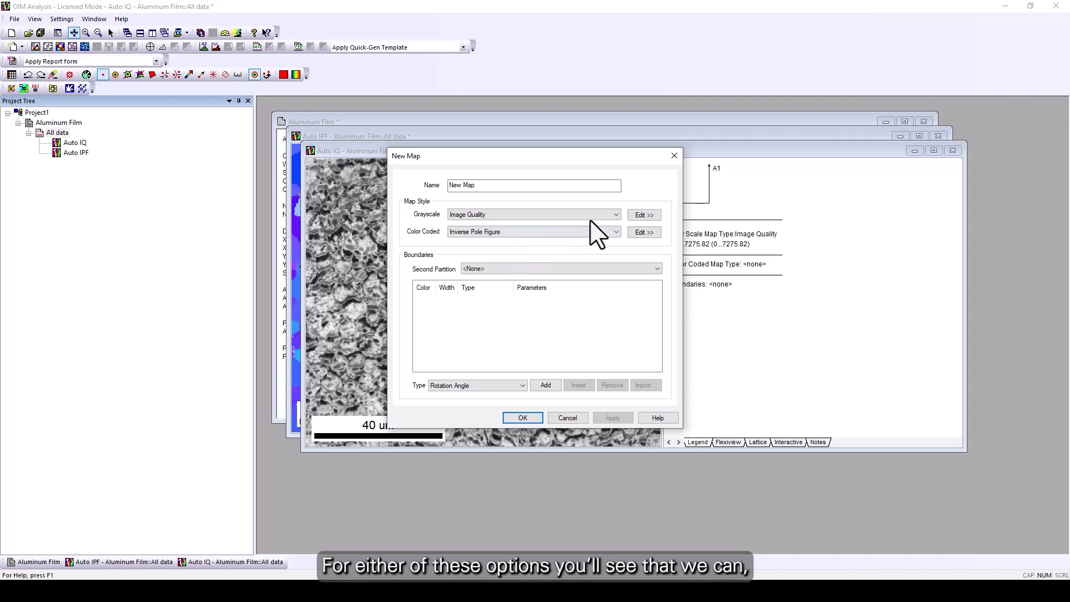
Open the Image Quality grayscale settings and review the Percentage and Absolute scaling methods, keeping Percentage.
click(652, 217)
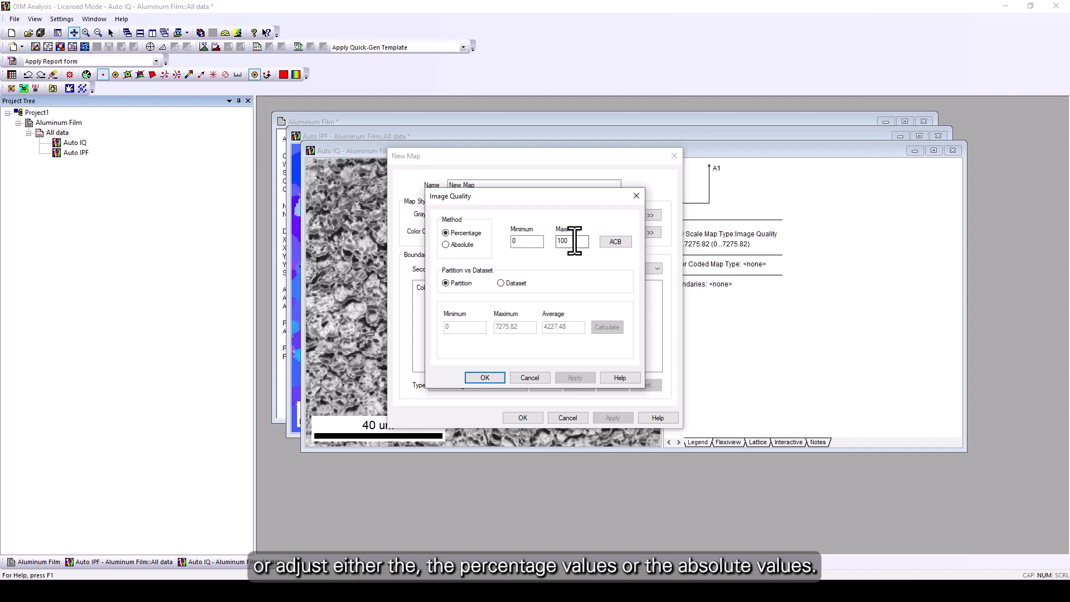
click(446, 246)
click(446, 233)
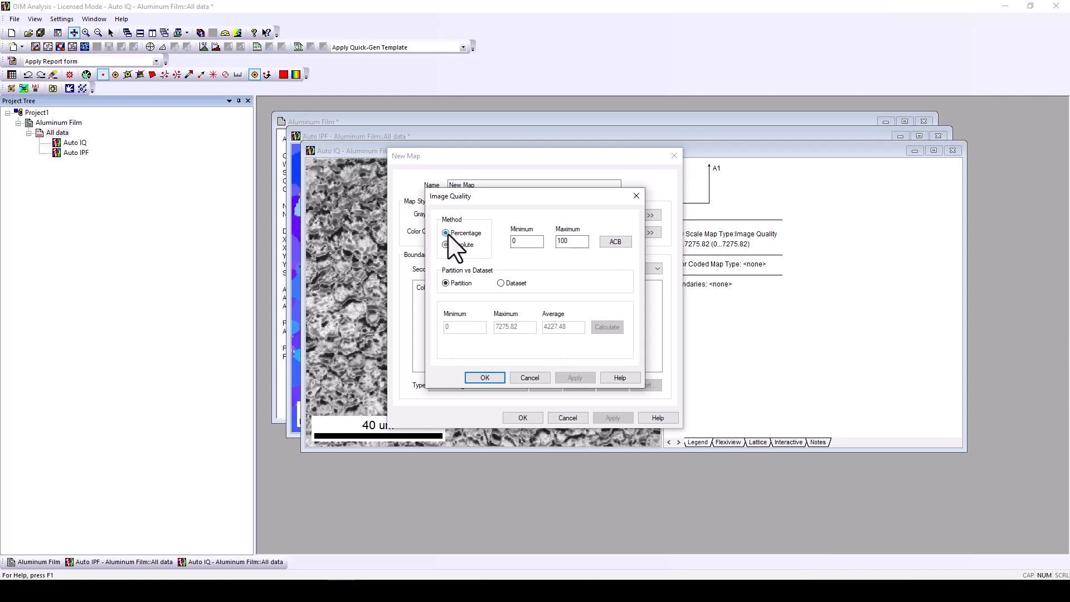
click(484, 377)
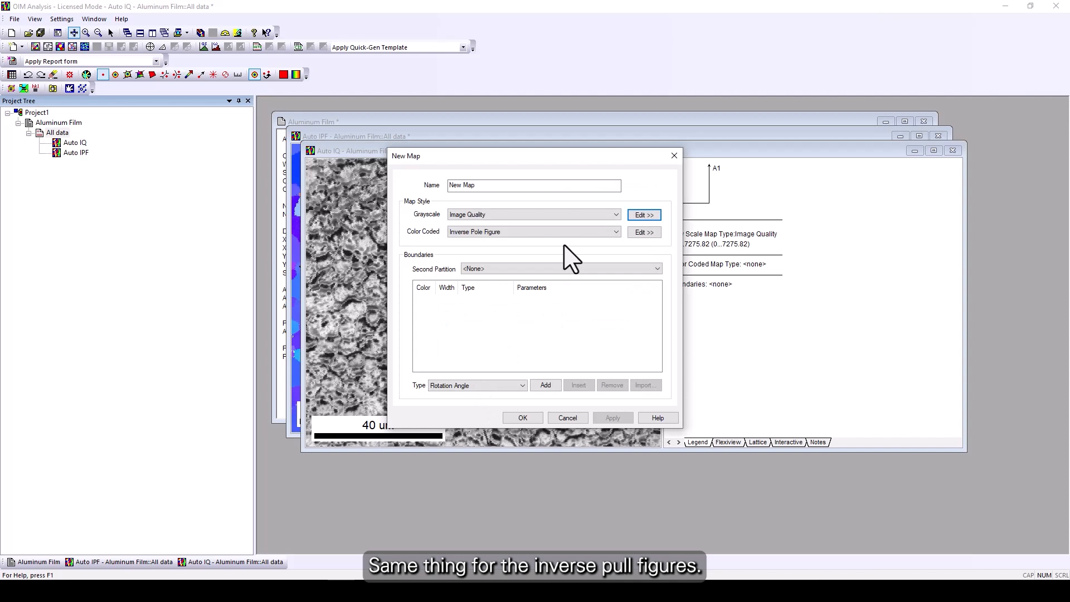
Review the inverse pole figure settings for the color coded map.
click(645, 233)
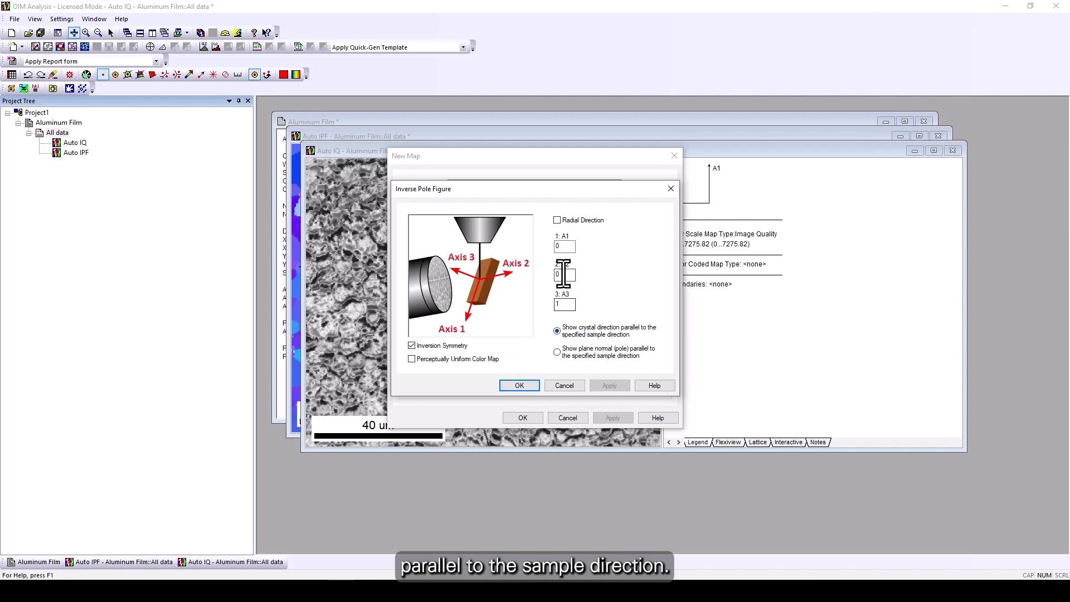
click(522, 386)
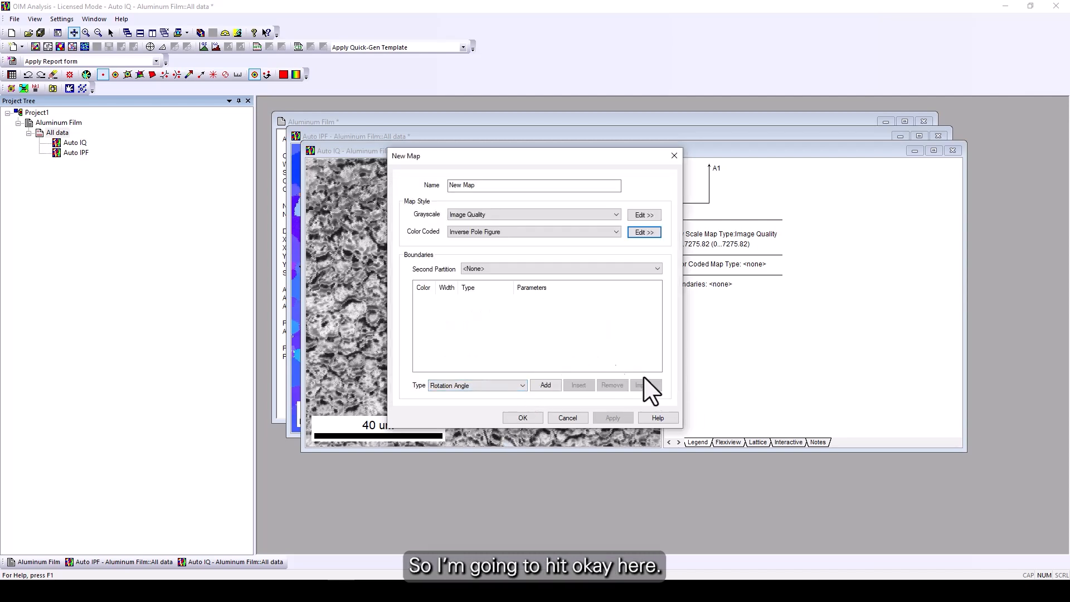
Add a 15° to 65° rotation angle boundary drawn as a black line of width 2, and create the map.
click(517, 385)
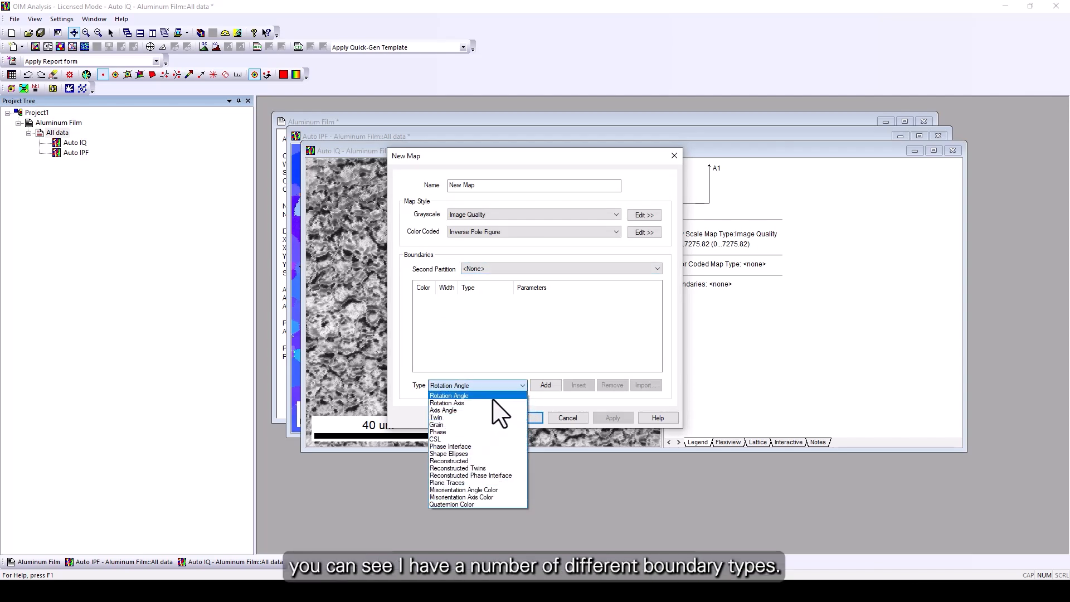
click(477, 397)
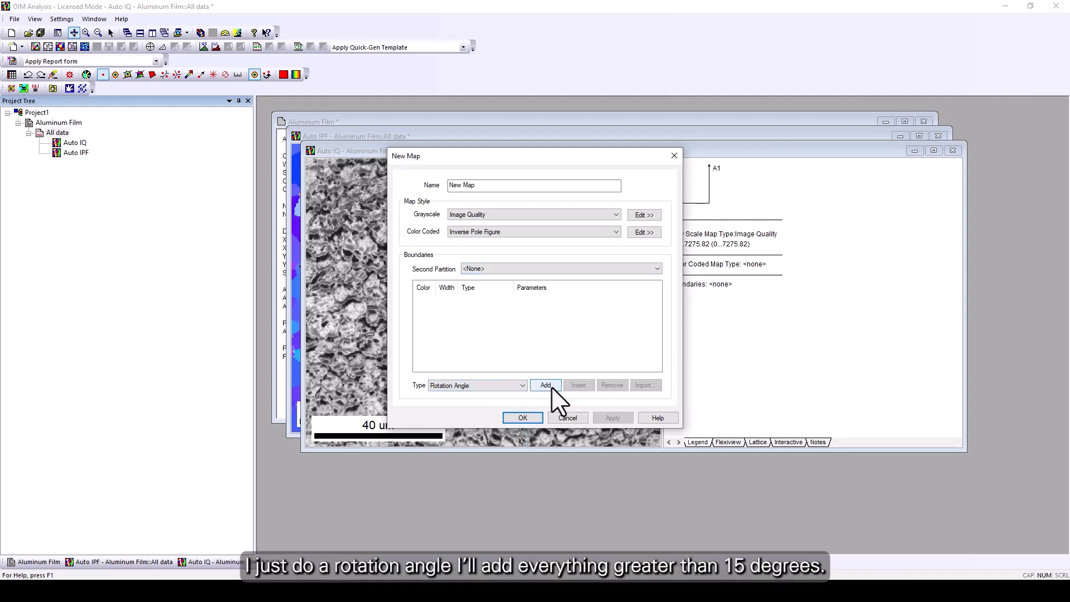
click(546, 386)
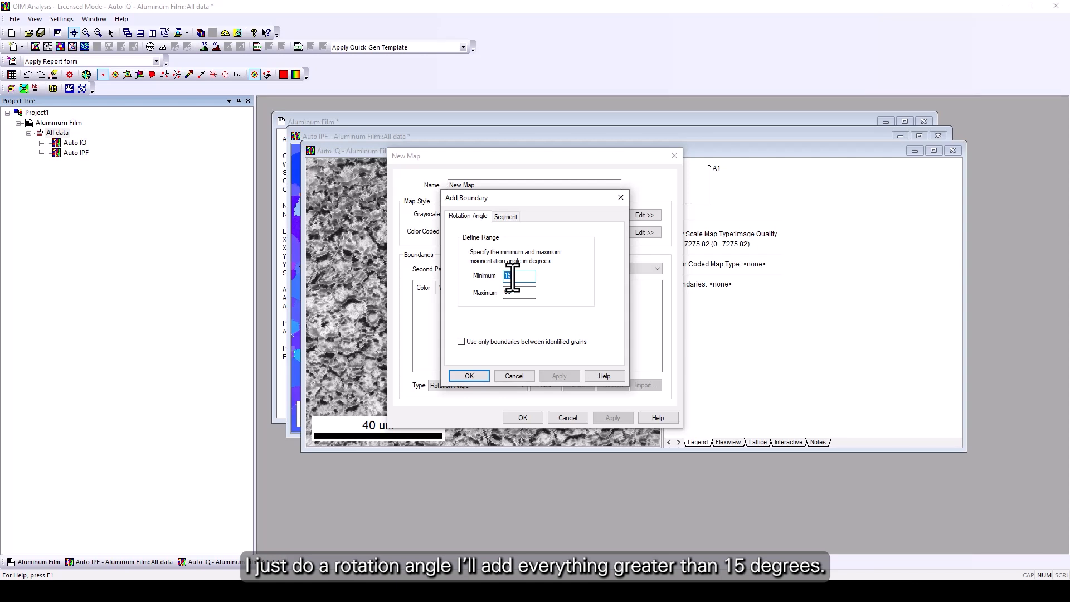
click(507, 216)
click(539, 286)
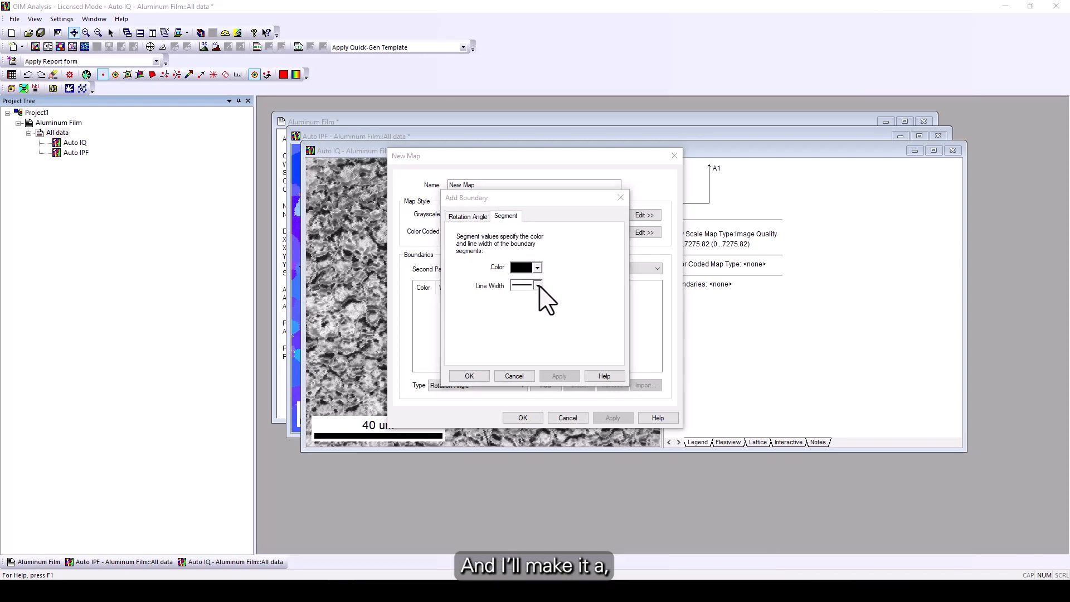
click(537, 289)
click(537, 287)
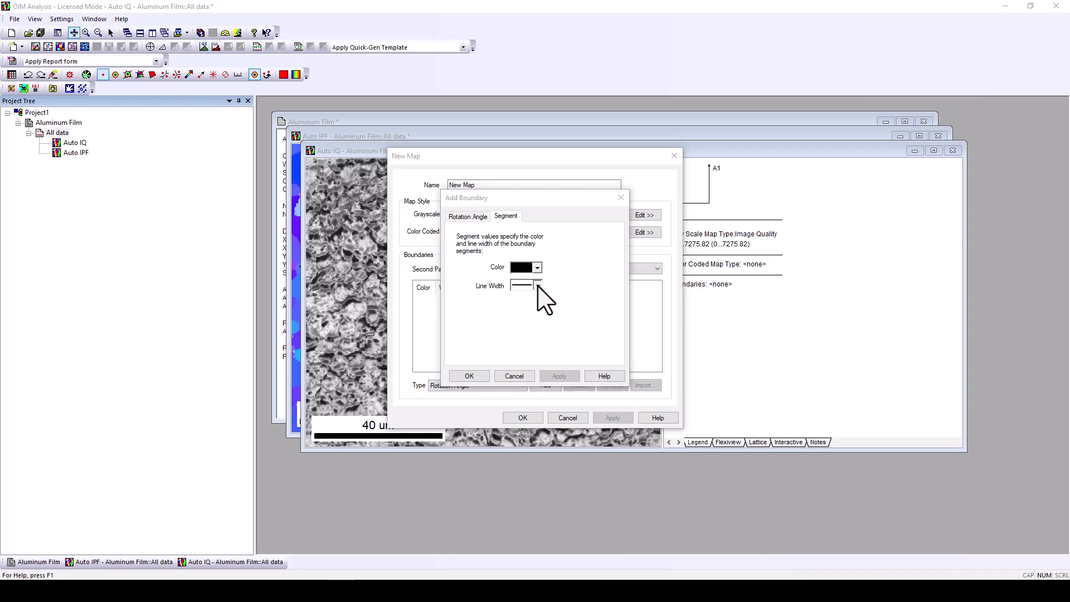
click(537, 270)
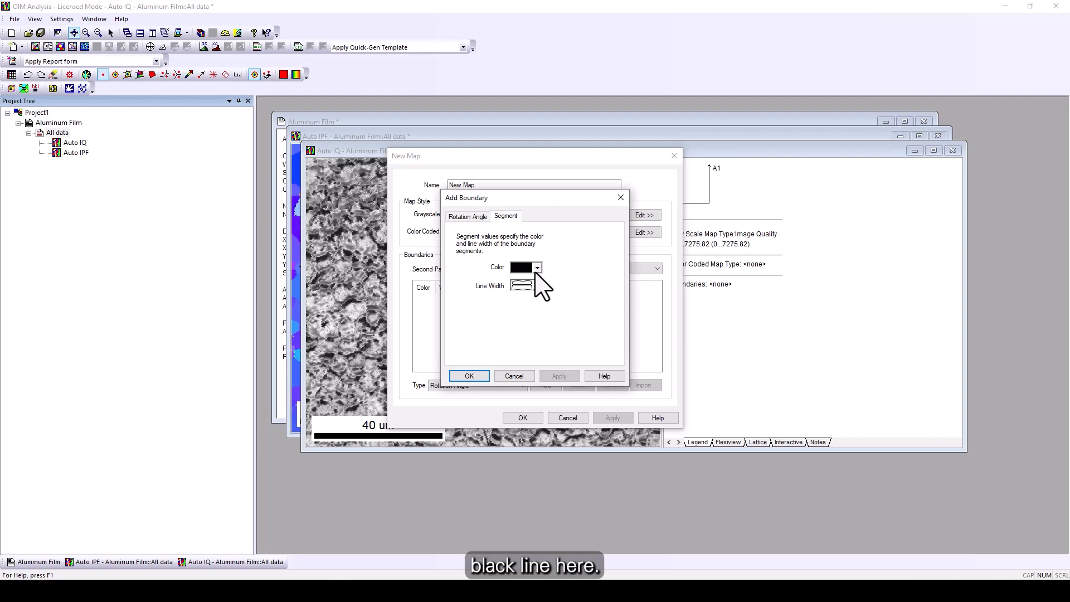
click(470, 376)
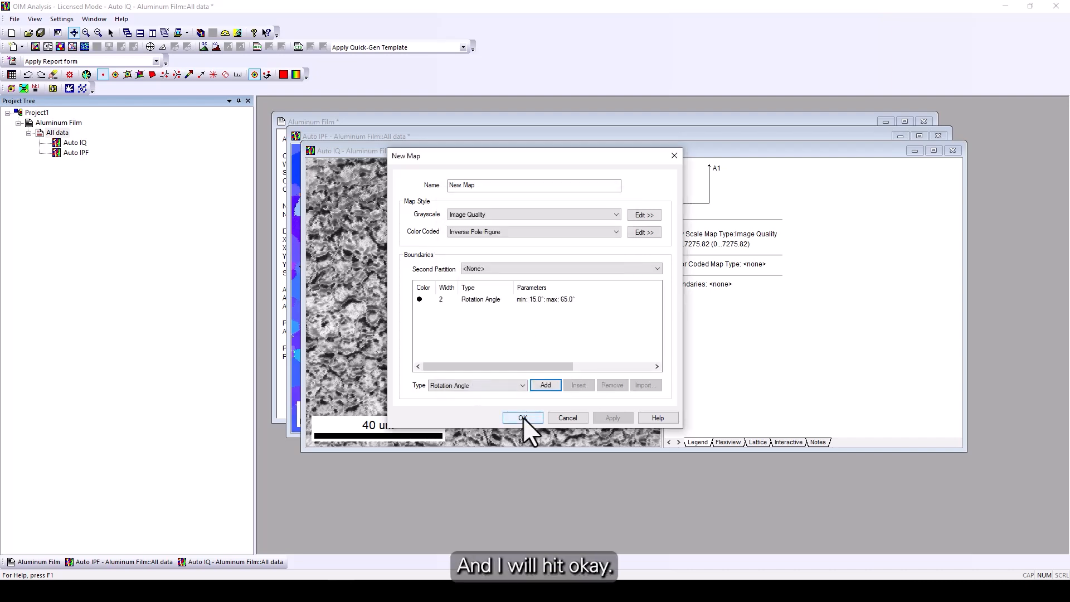
click(522, 417)
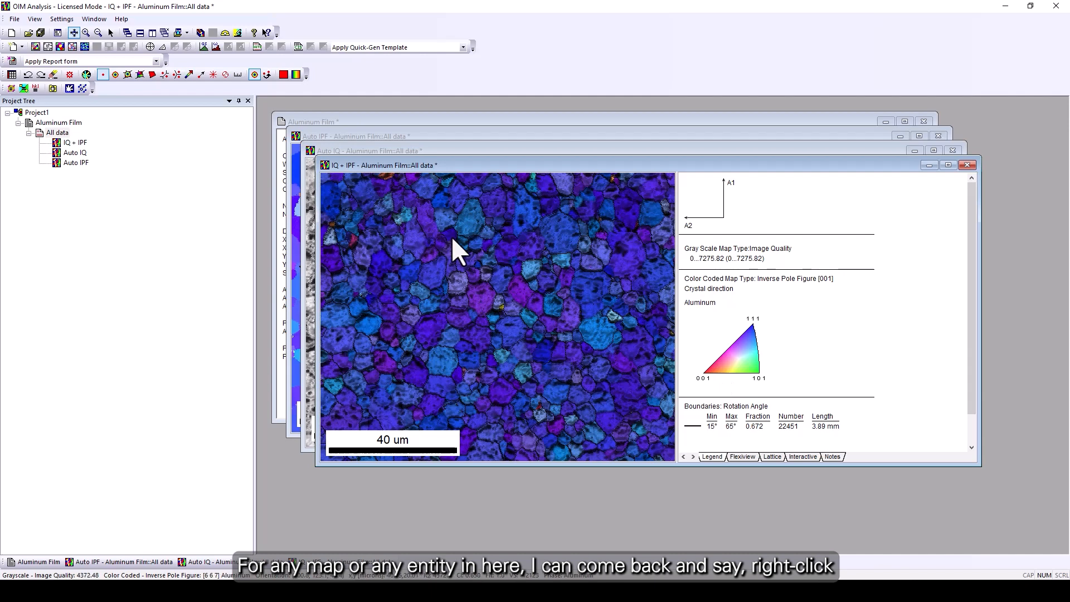
Change the map's inverse pole figure reference direction to the A1 axis through its properties.
right_click(467, 223)
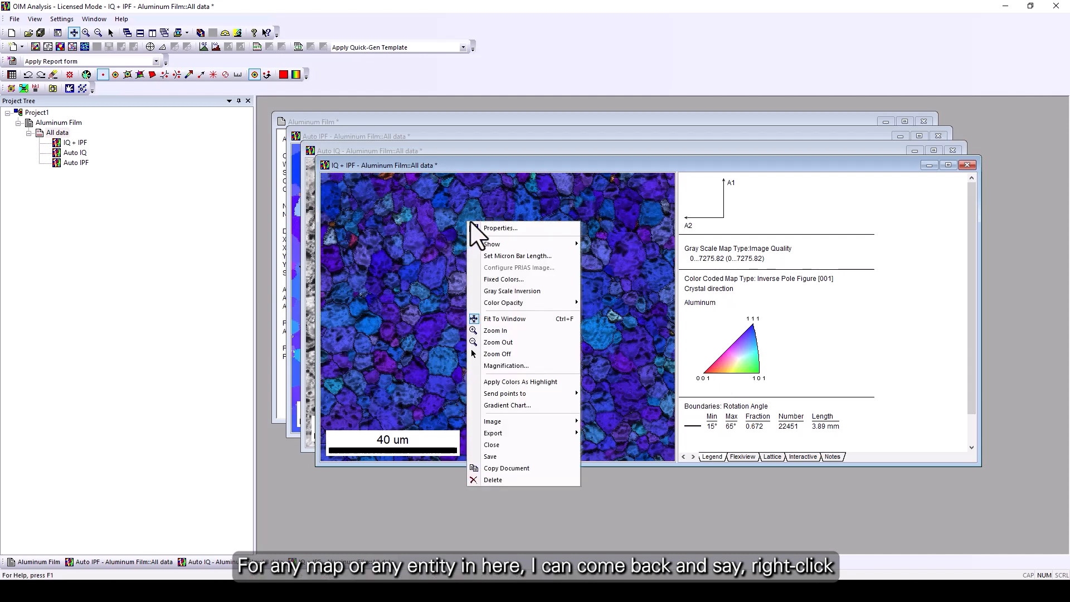
click(519, 228)
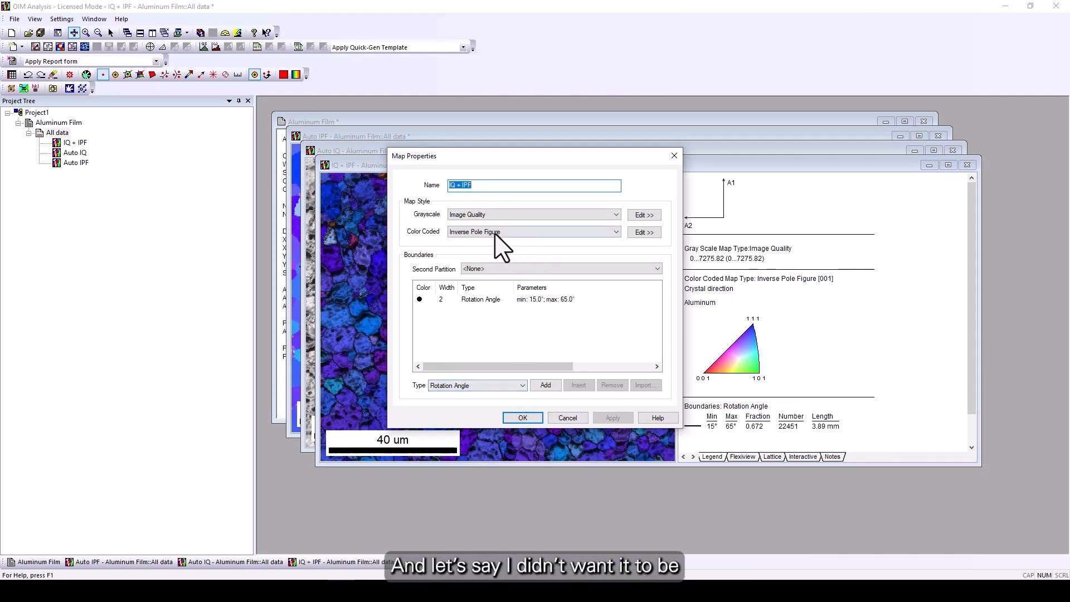
click(644, 231)
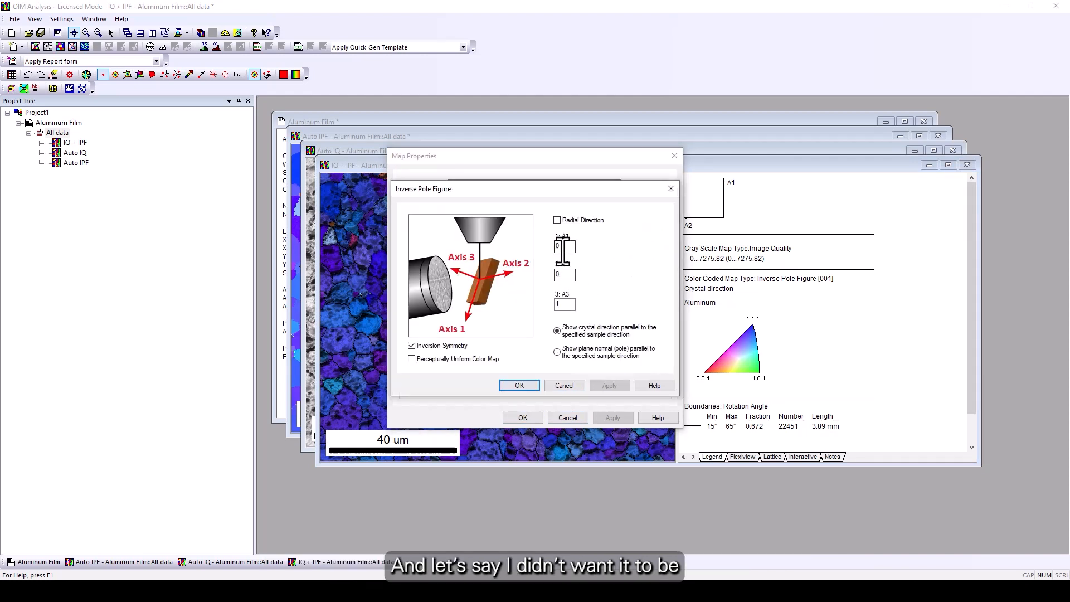
text(1)
key(Tab)
key(Tab)
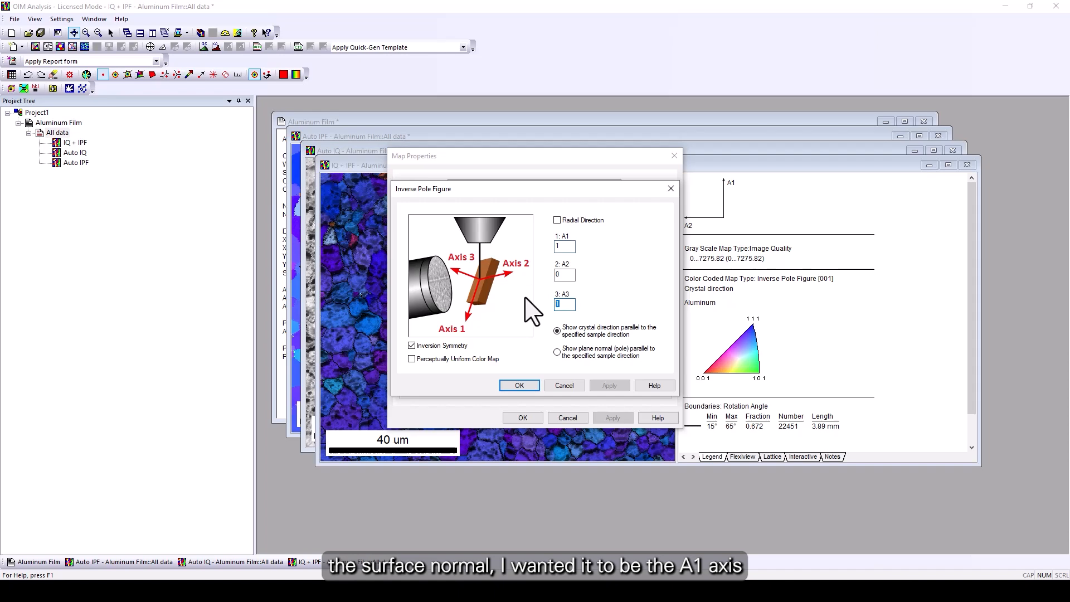
click(528, 386)
click(523, 418)
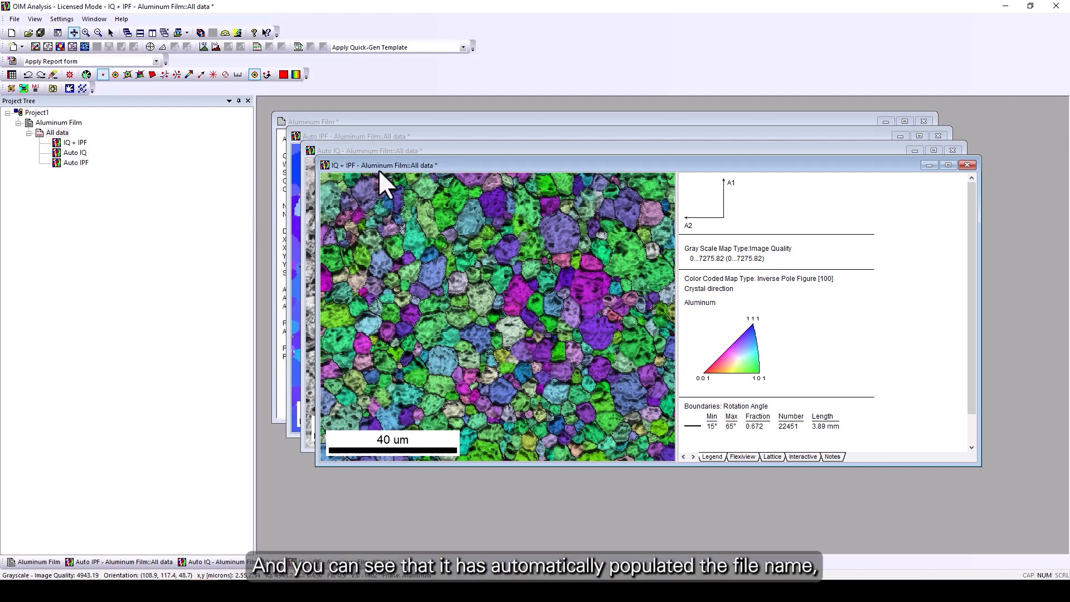
Rename the IQ + IPF map as OIM IQ IPF Training through its map properties.
right_click(451, 216)
click(494, 223)
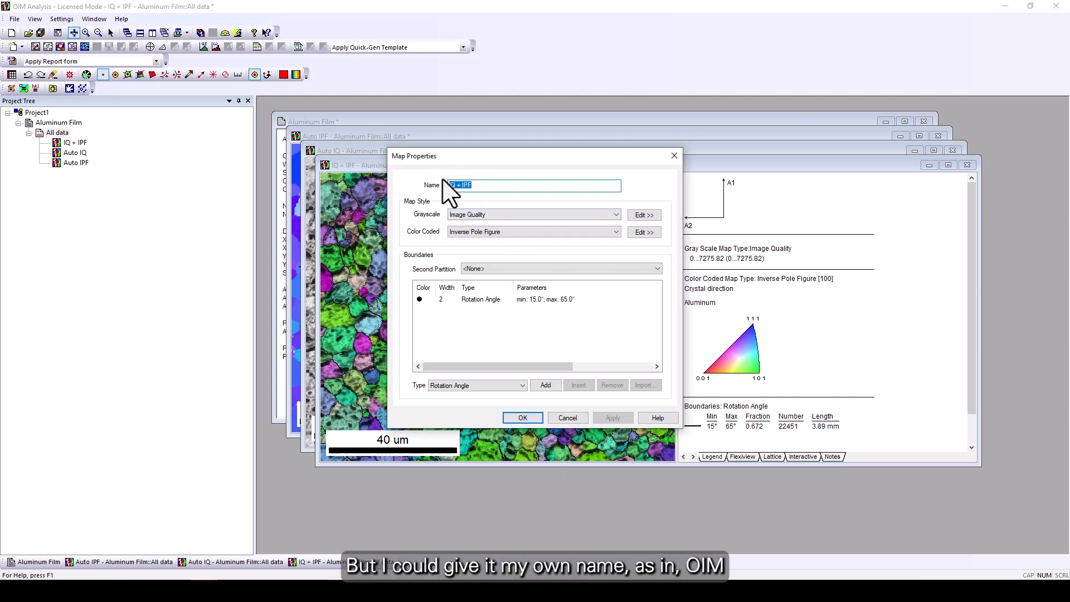
text(OIM IQ)
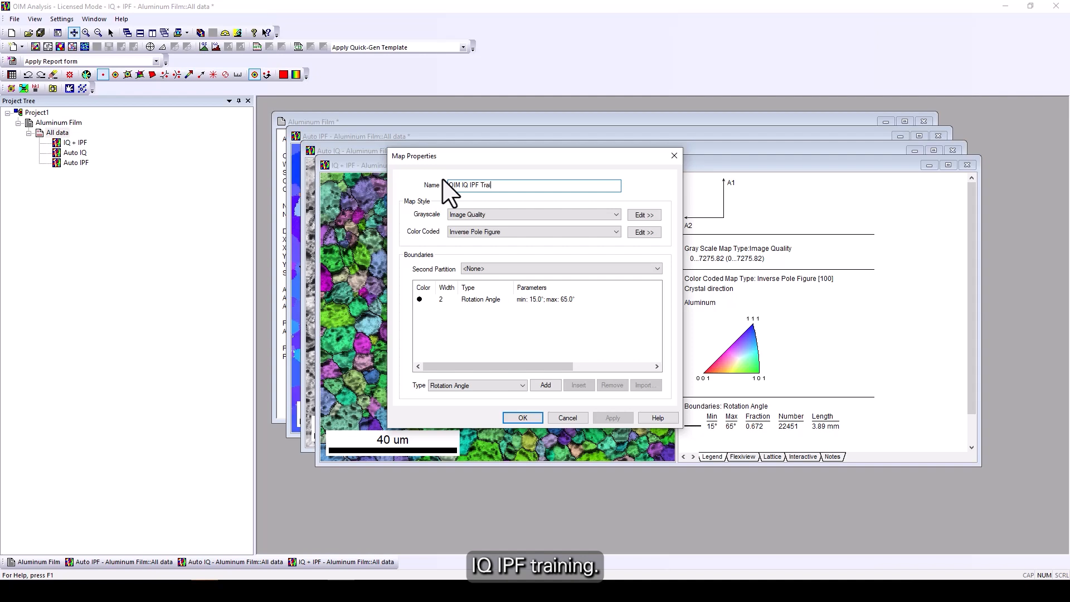
click(523, 417)
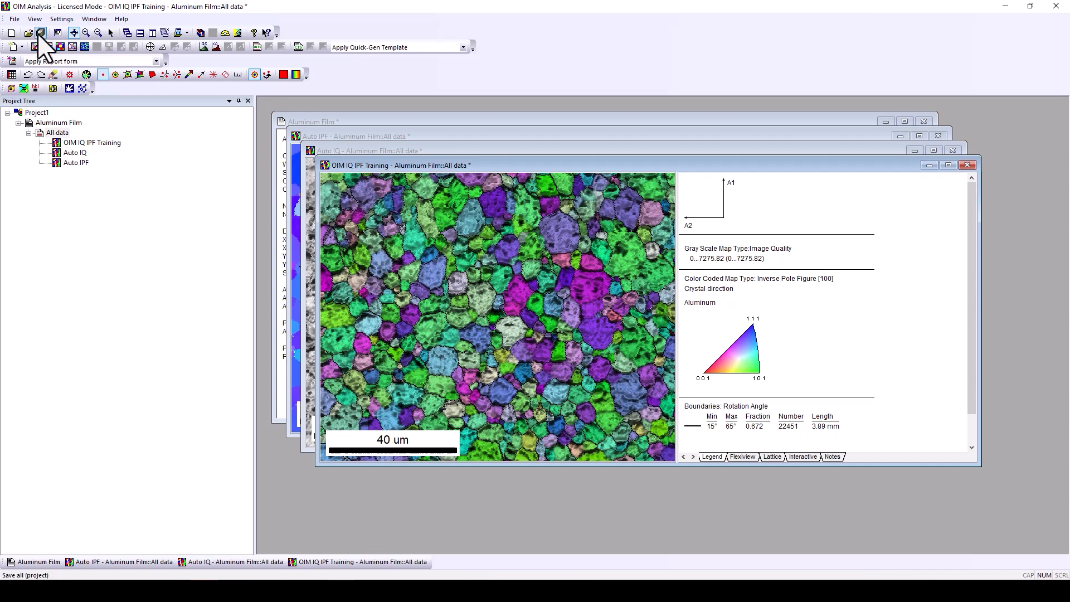
Load the Duplex with Sigma Phase.osc sample scan into the project.
right_click(39, 113)
mouse_move(106, 121)
click(168, 124)
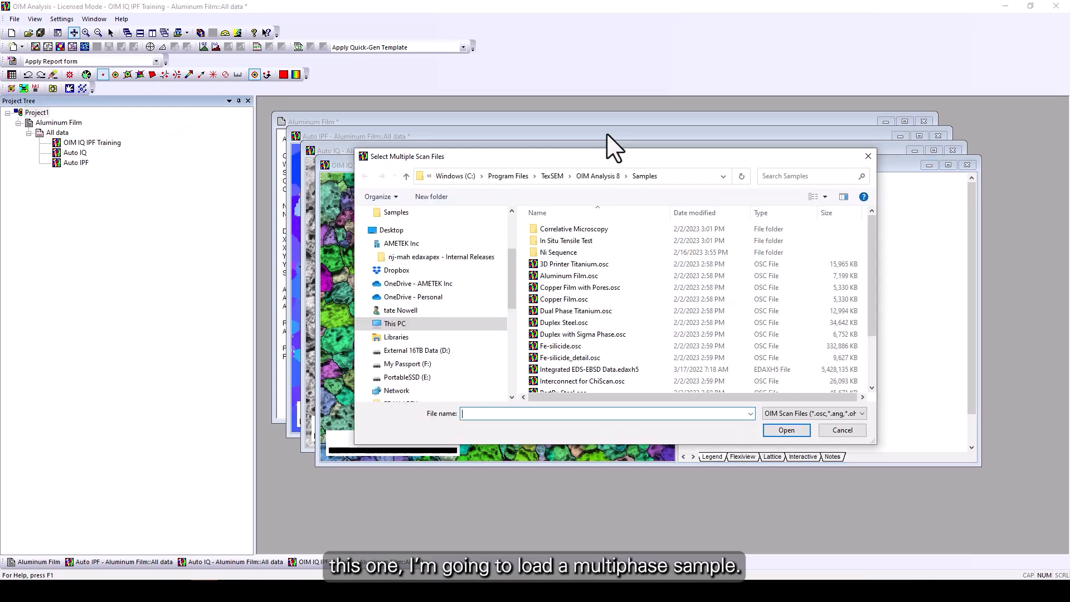
click(599, 334)
double_click(597, 335)
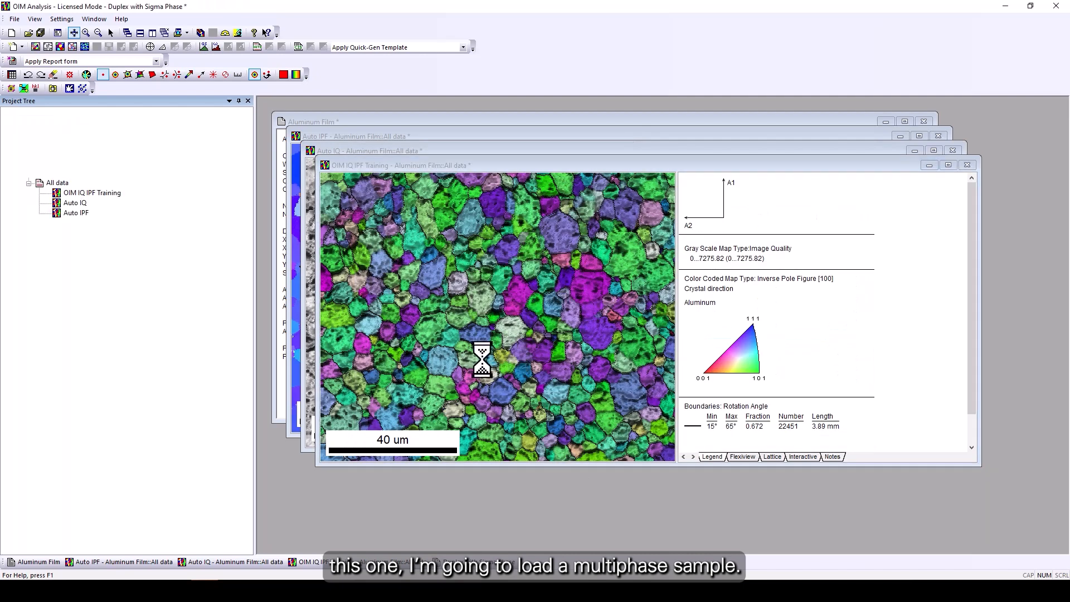
scroll(477, 357, down, 2)
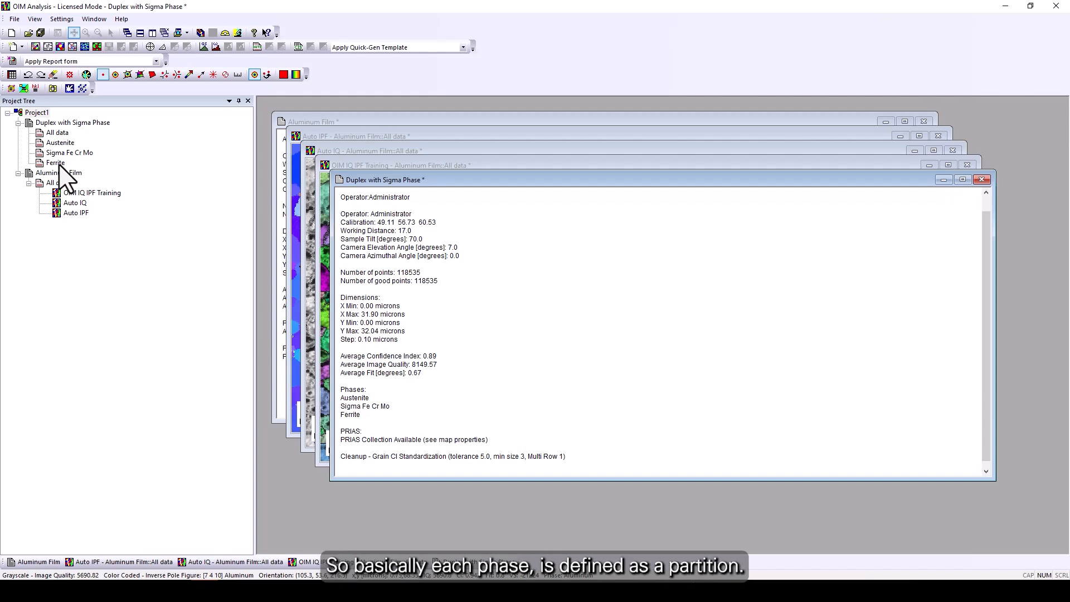
Close all map windows and quick-generate Image Quality and Phase maps for the duplex sample's All data.
click(164, 32)
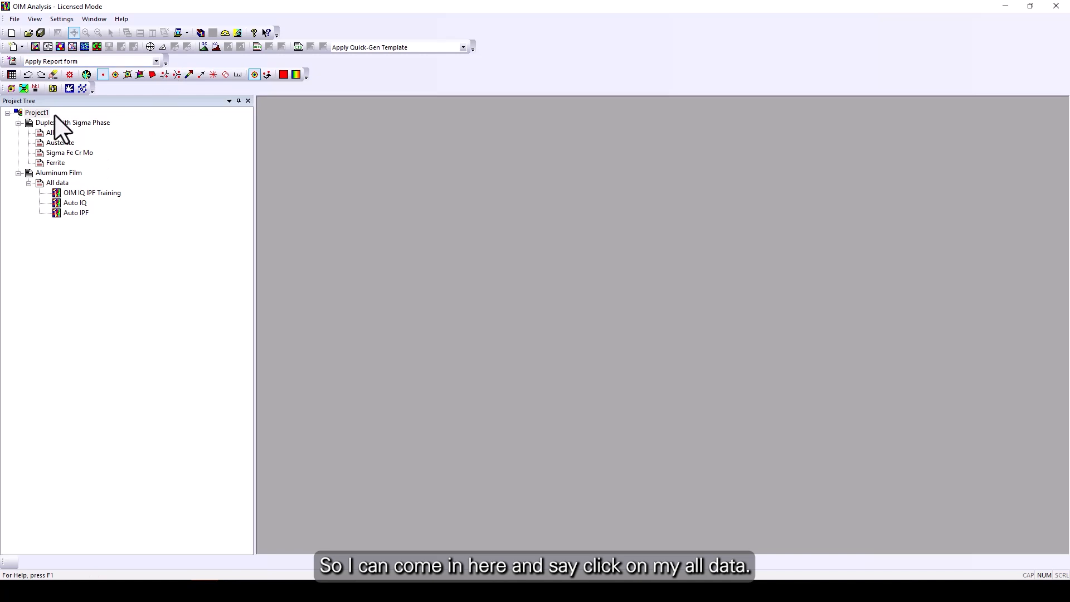
click(58, 132)
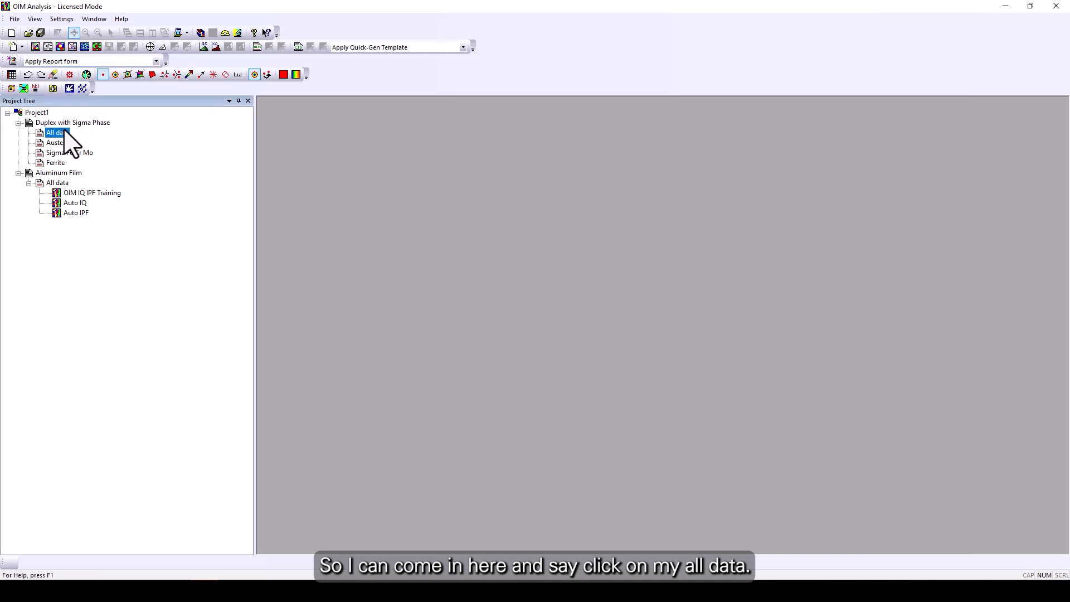
click(49, 47)
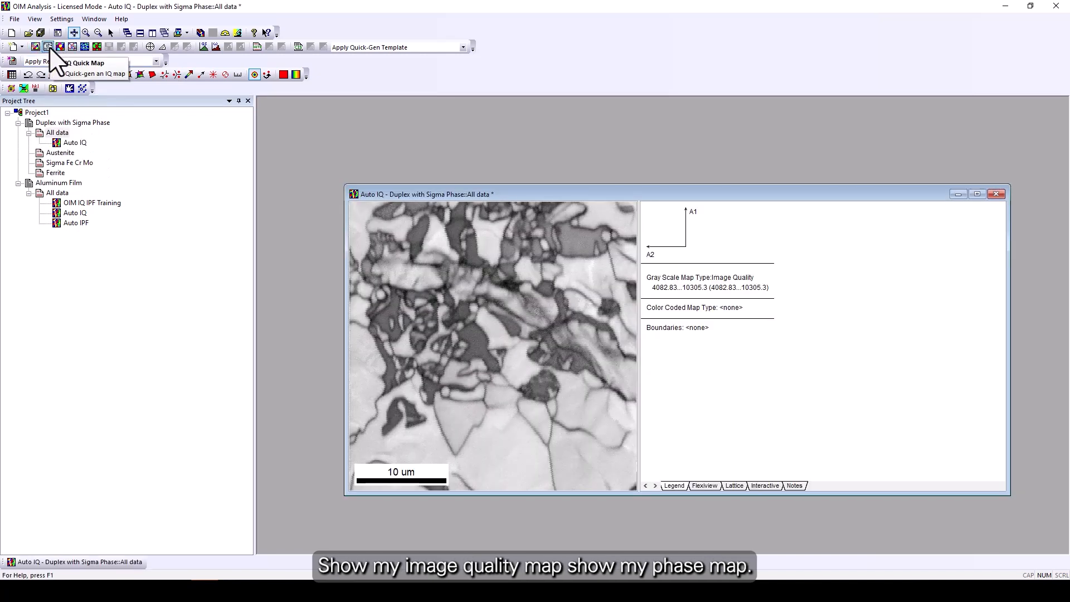
click(97, 48)
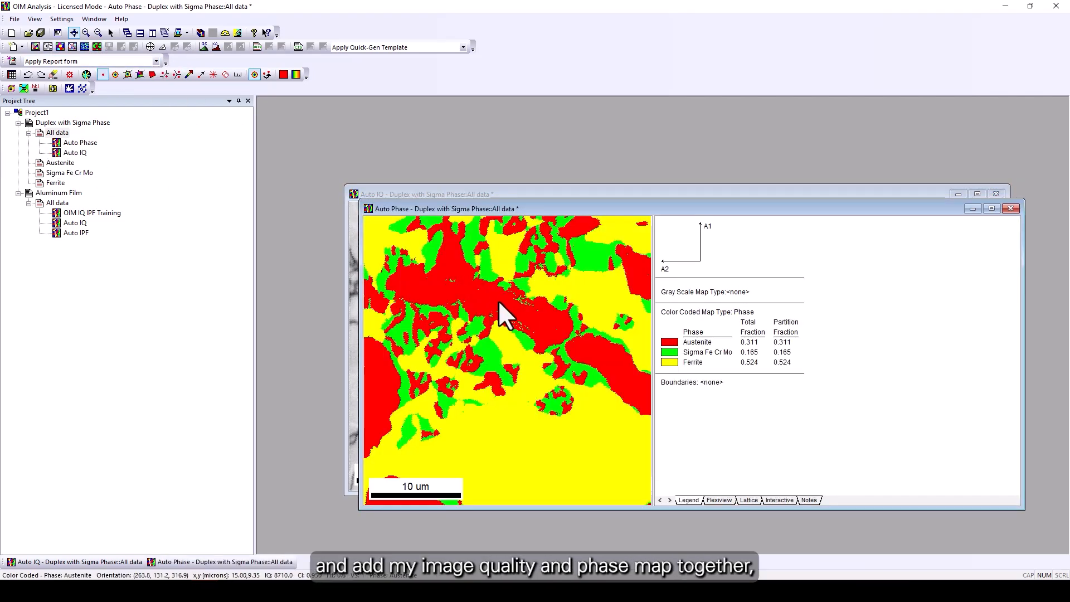
Add Image Quality as the grayscale layer of the duplex phase map through its properties.
right_click(509, 265)
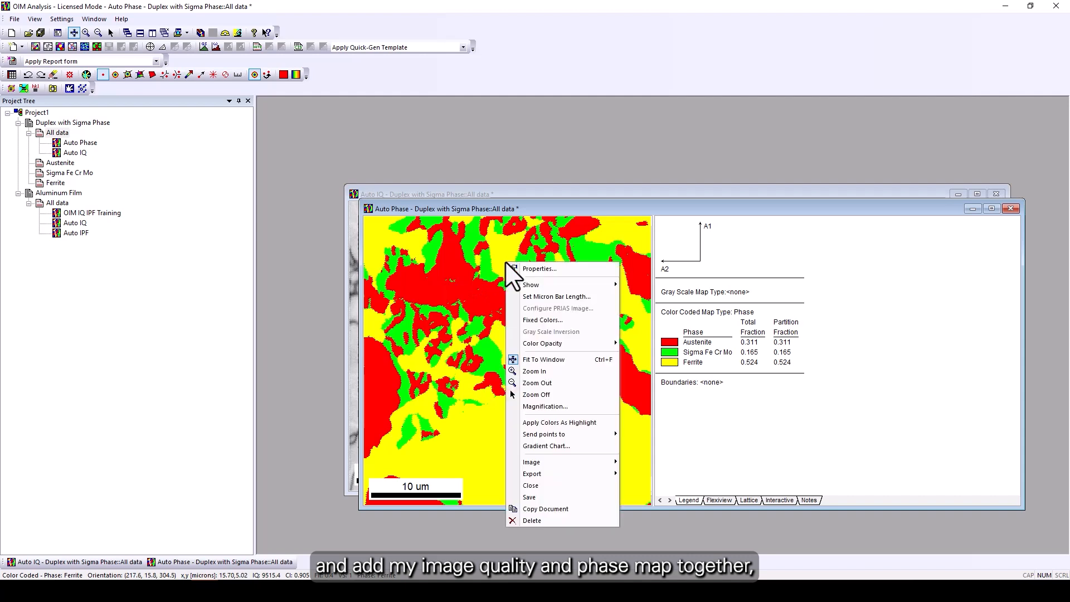
click(543, 269)
click(493, 215)
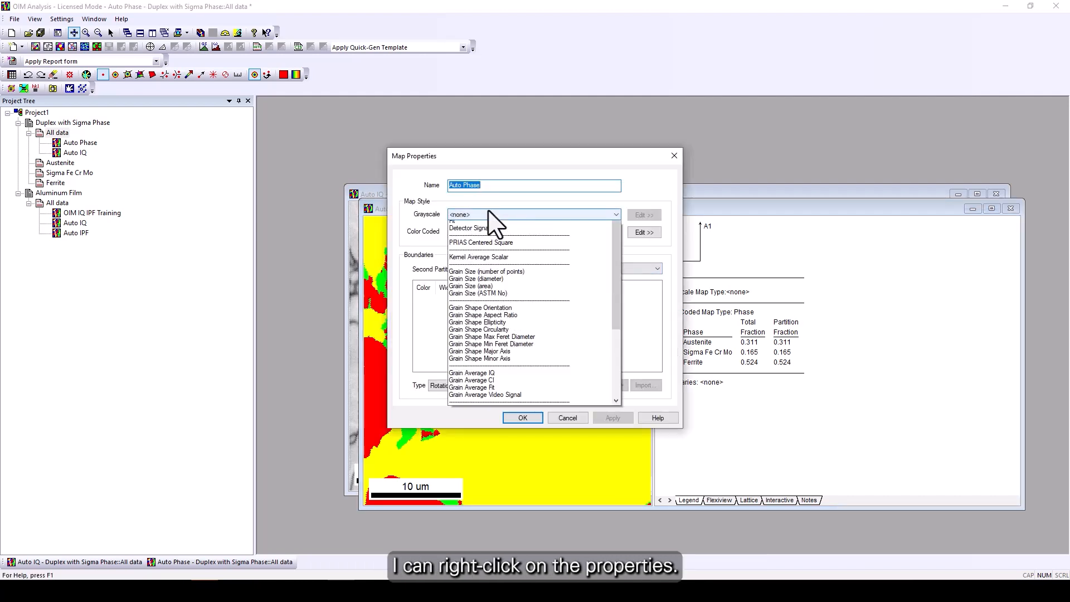
click(485, 240)
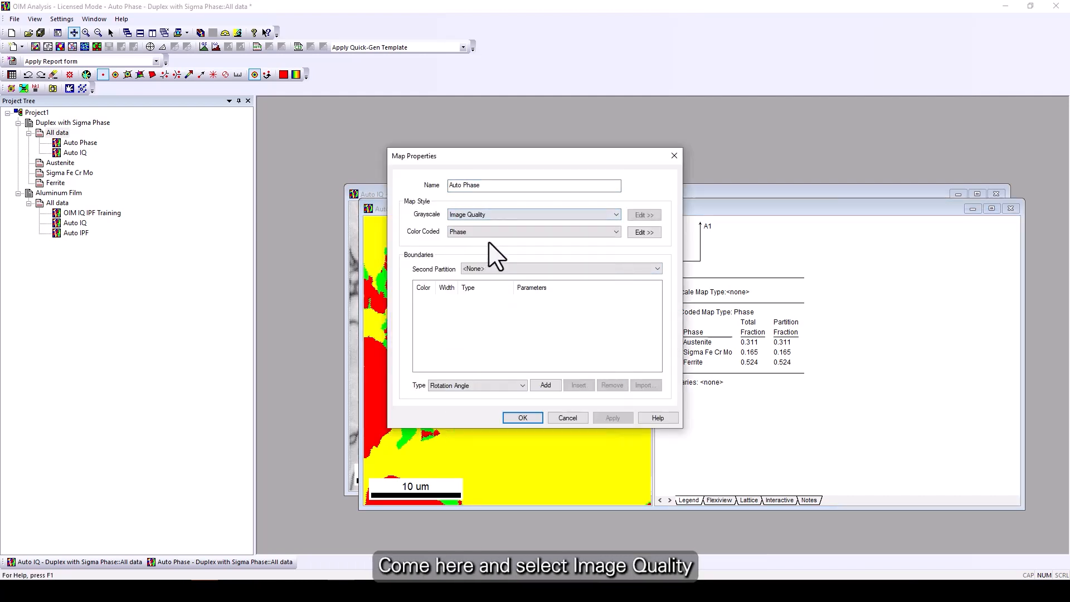
click(525, 419)
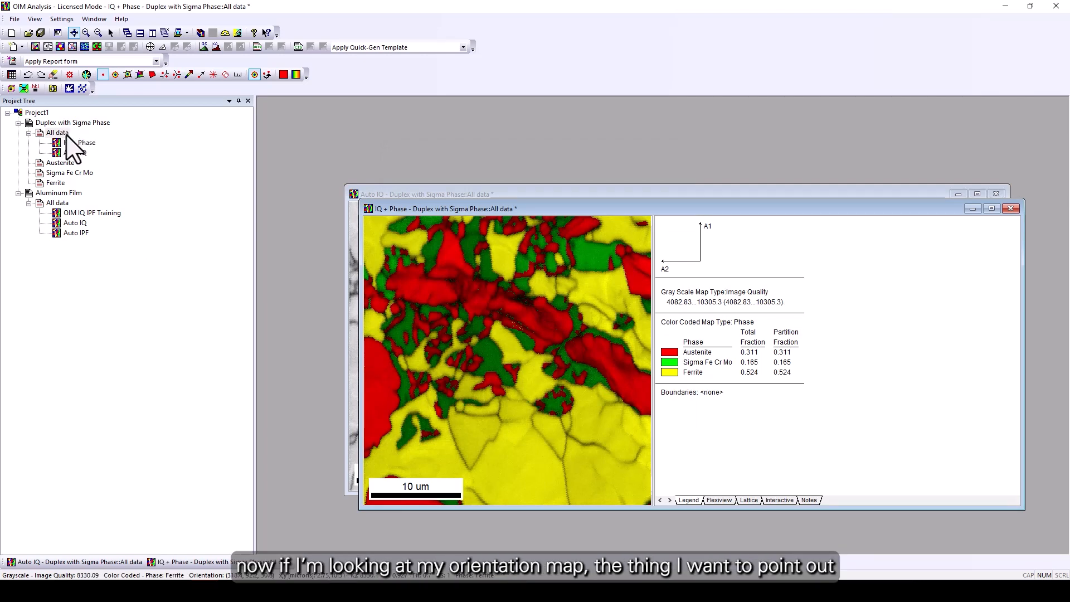
Quick-generate IPF maps for All data and for the Austenite, Sigma Fe Cr Mo and Ferrite partitions.
click(58, 46)
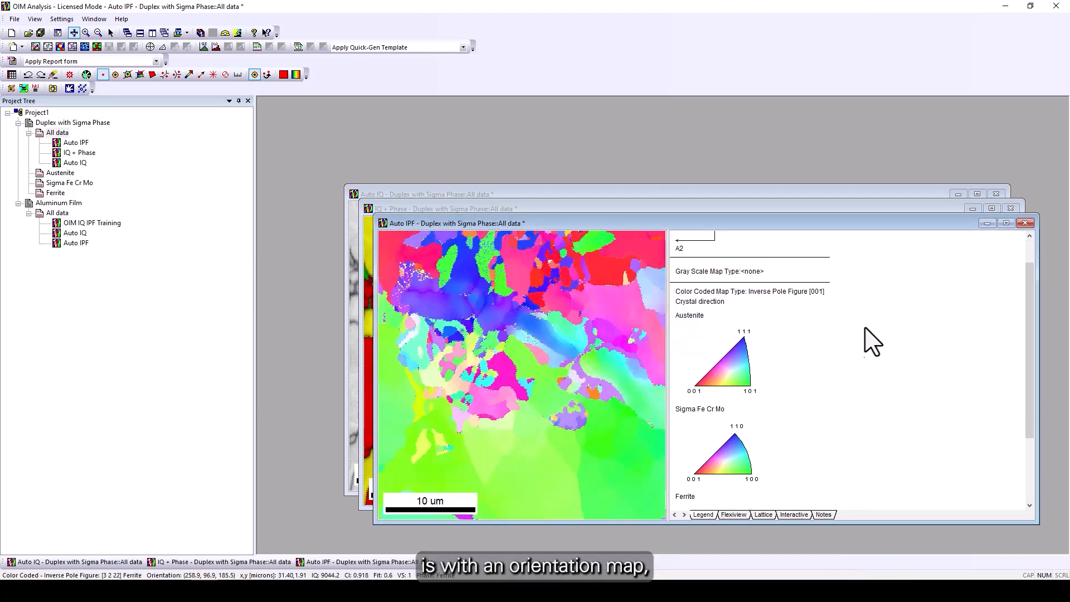
scroll(798, 362, down, 3)
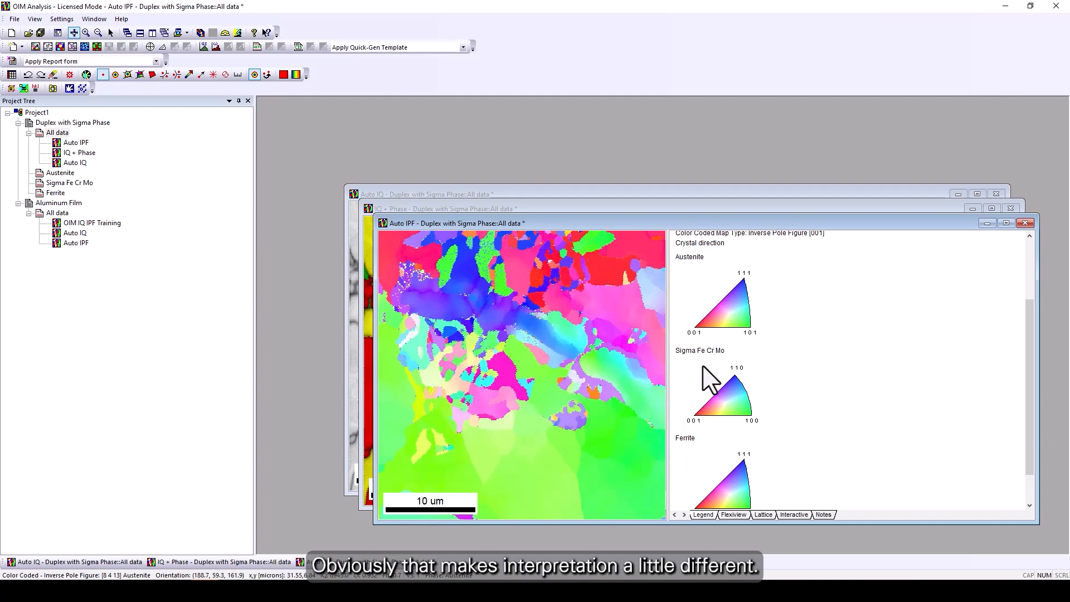
click(60, 174)
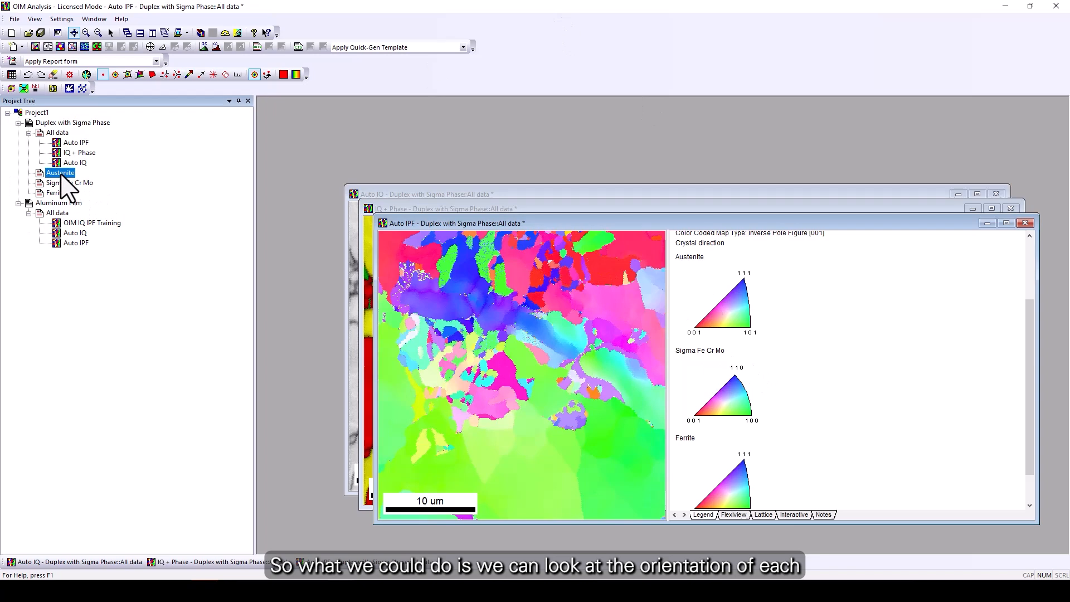
click(35, 47)
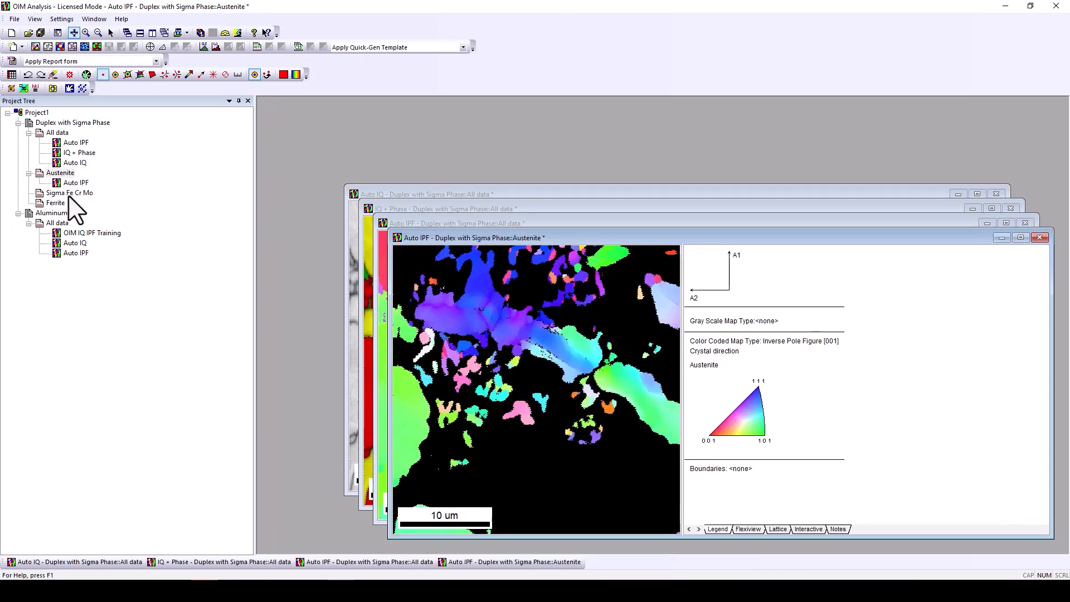
click(69, 193)
click(35, 46)
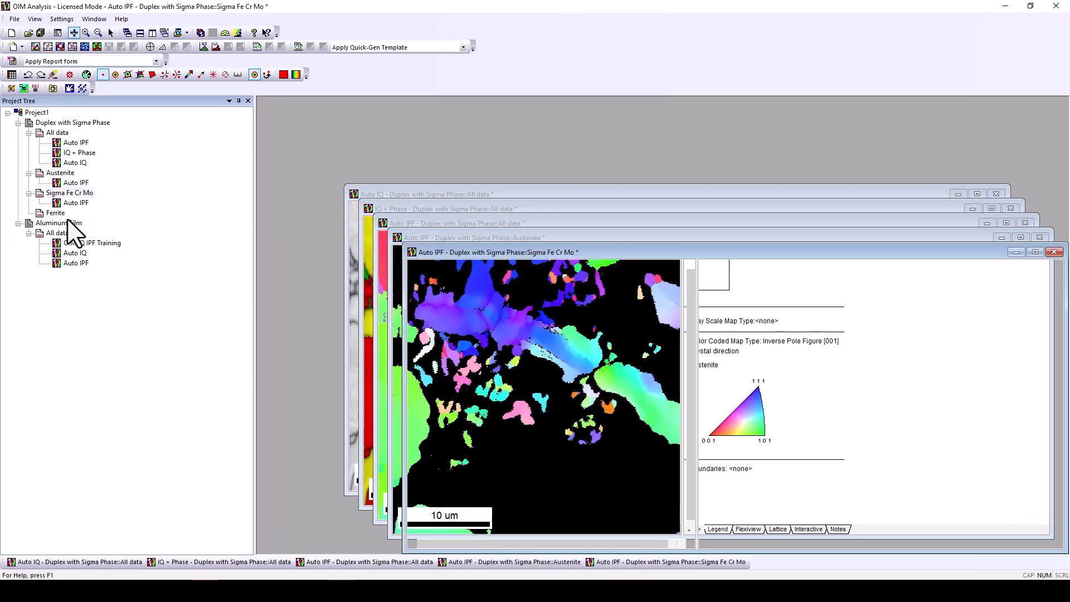
click(55, 212)
click(35, 47)
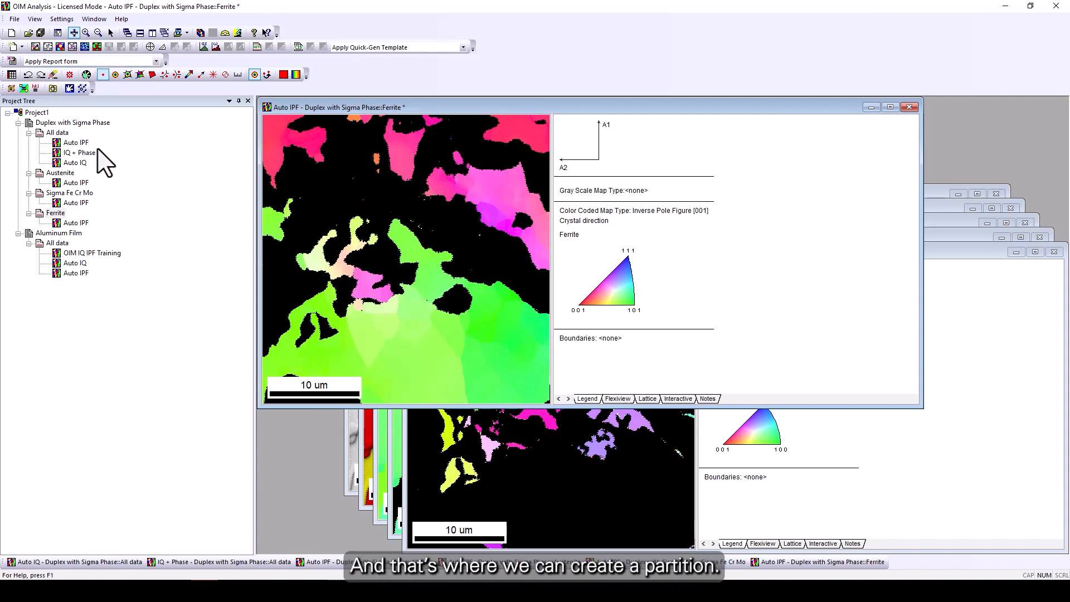
Create a new partition of the duplex dataset with the formula PPH=[Austenite] OR PPH=[Ferrite].
click(71, 124)
right_click(70, 123)
mouse_move(96, 130)
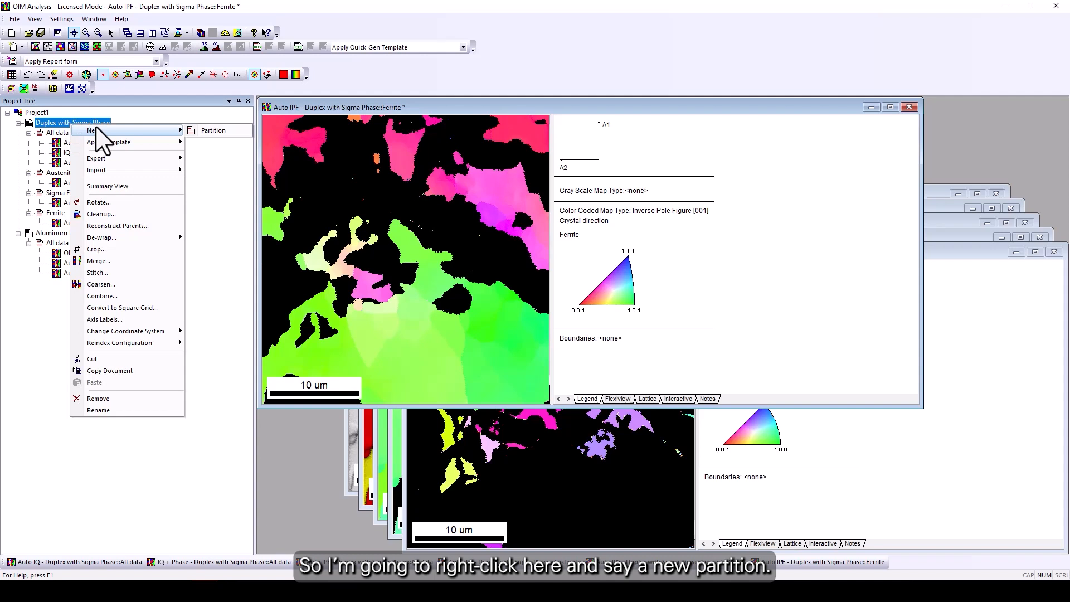
click(214, 132)
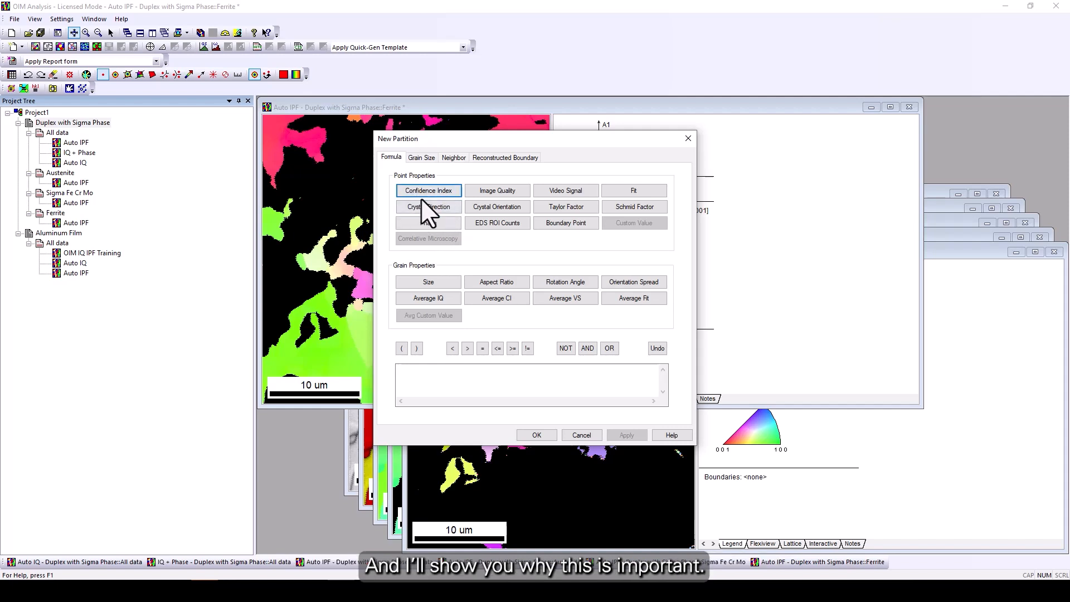
click(428, 223)
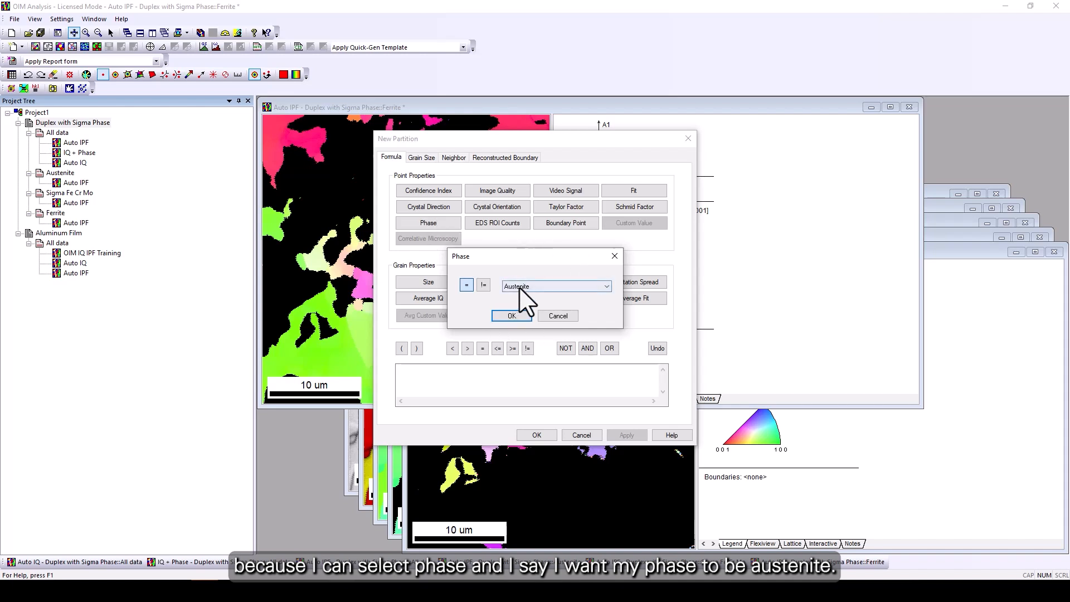
click(511, 315)
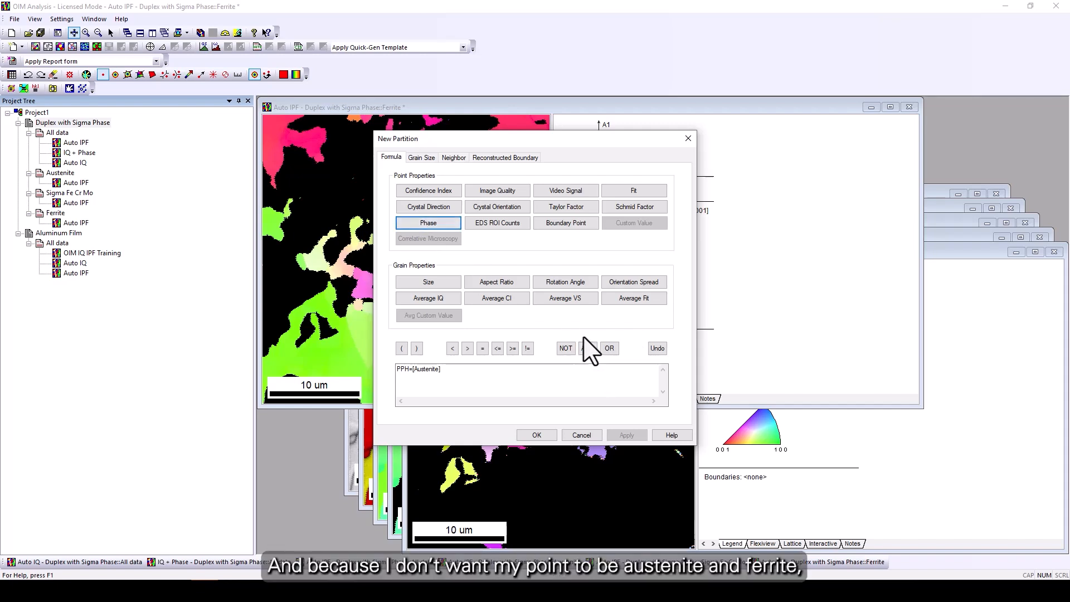
click(610, 353)
click(438, 225)
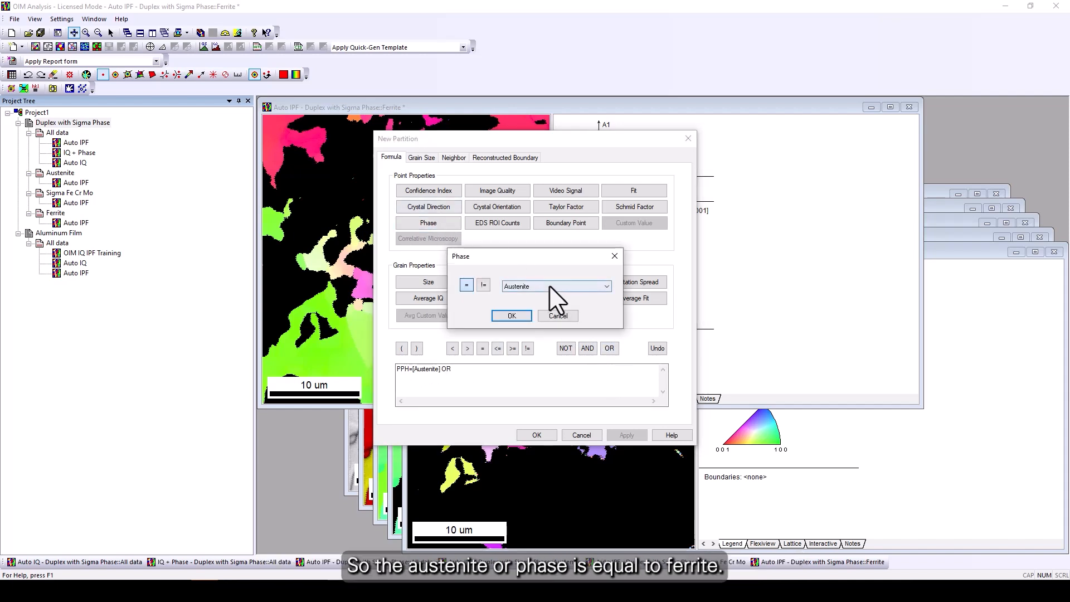
click(547, 287)
click(532, 308)
click(510, 315)
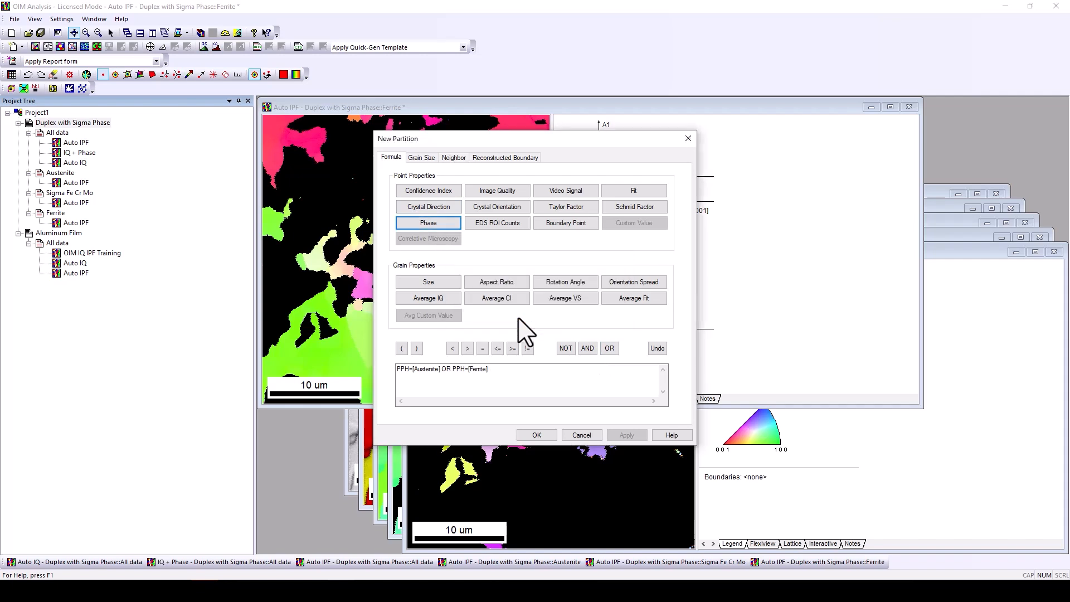
click(540, 433)
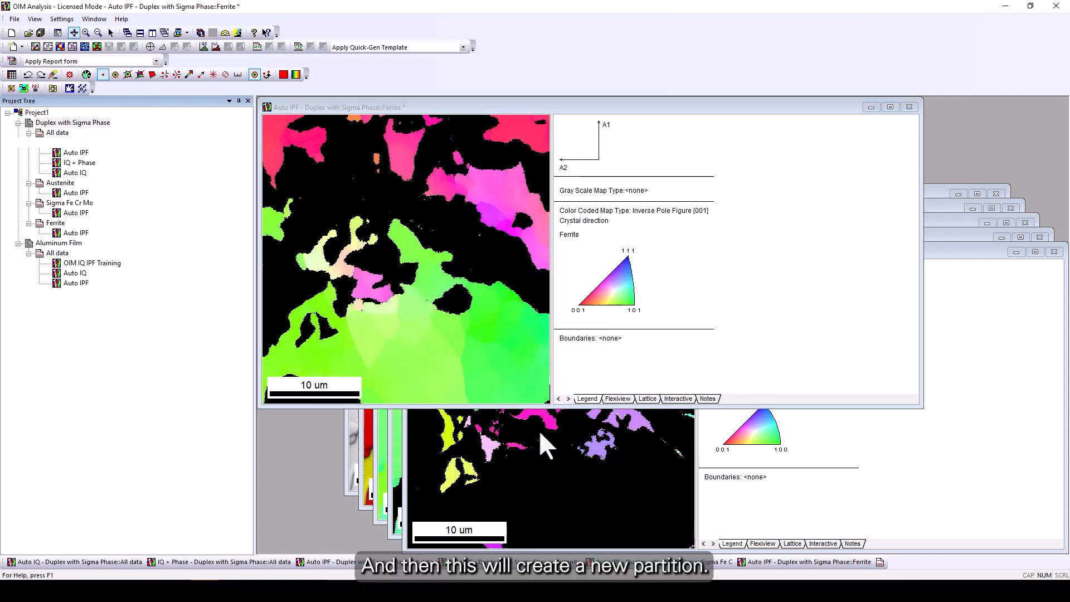
Generate IPF and phase maps for the new partition and arrange their windows side by side.
click(68, 134)
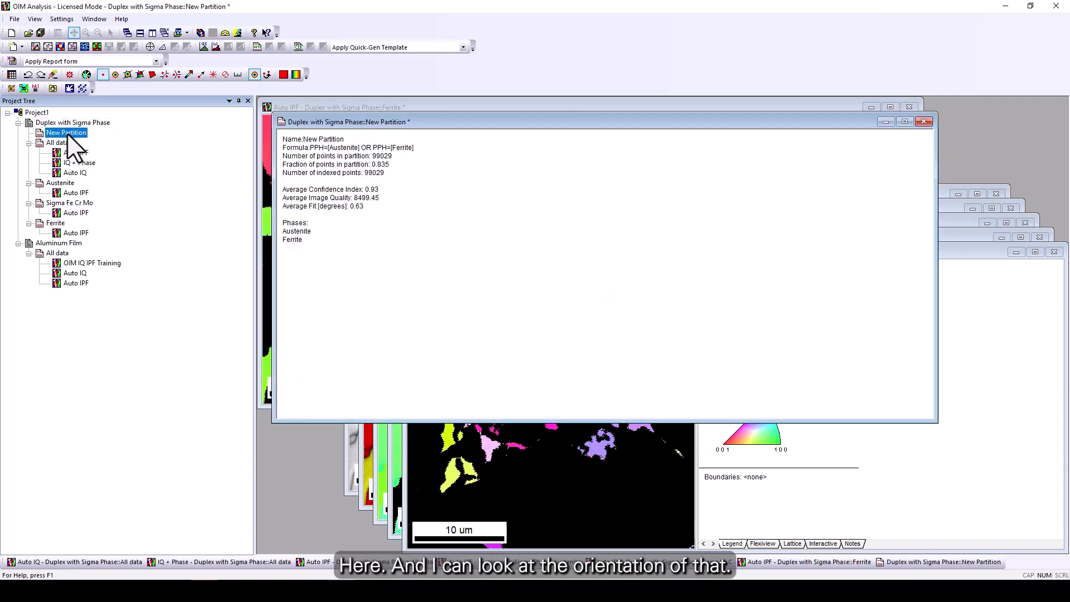
click(37, 46)
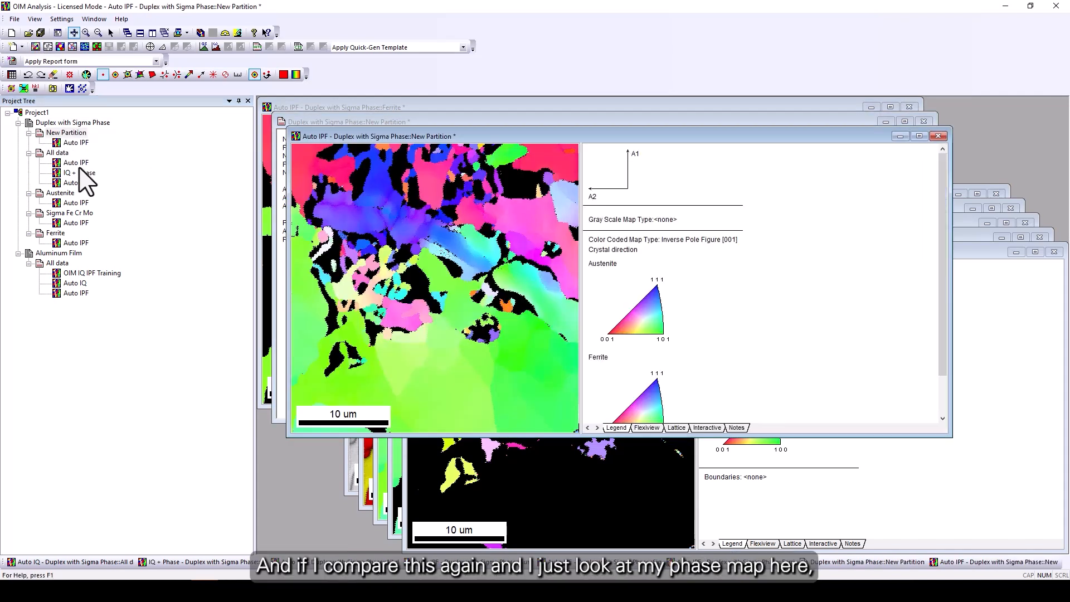
click(97, 47)
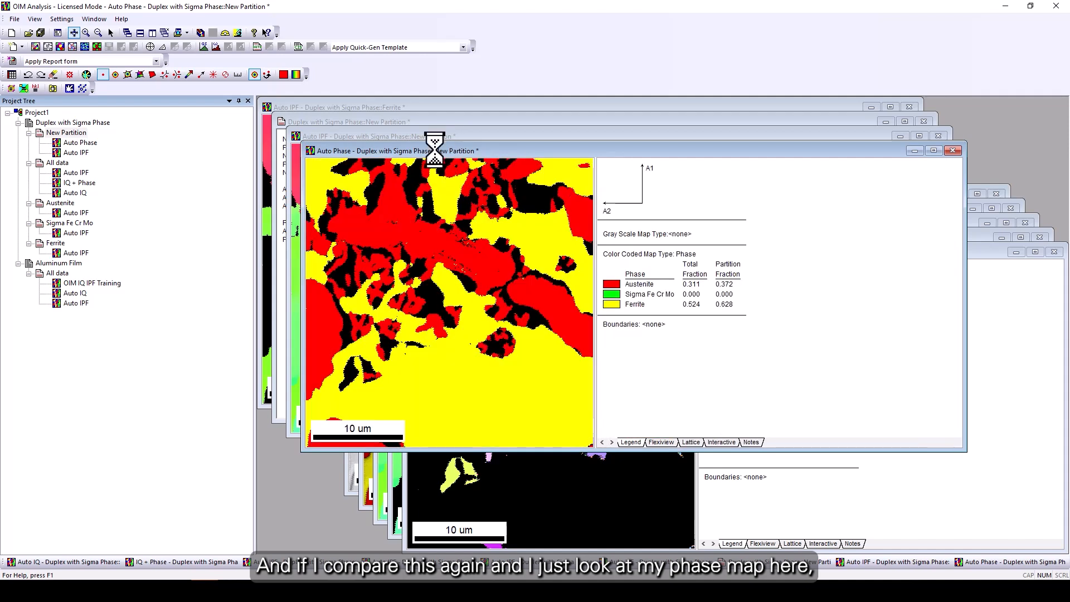
drag(438, 138, 621, 161)
drag(760, 128, 724, 139)
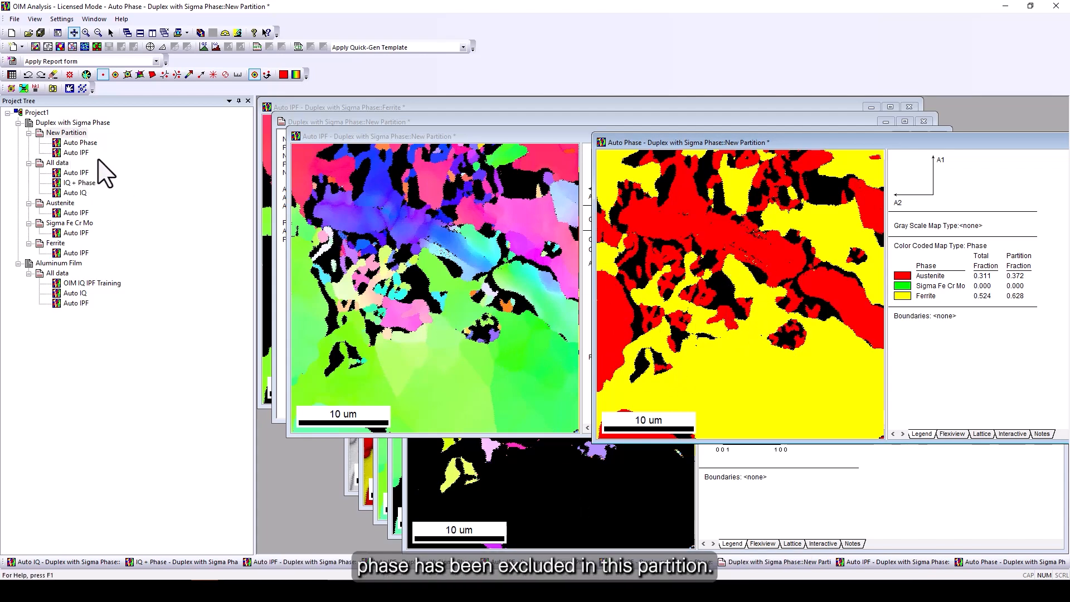
Generate a phase map of All data for comparison and close its window.
click(56, 163)
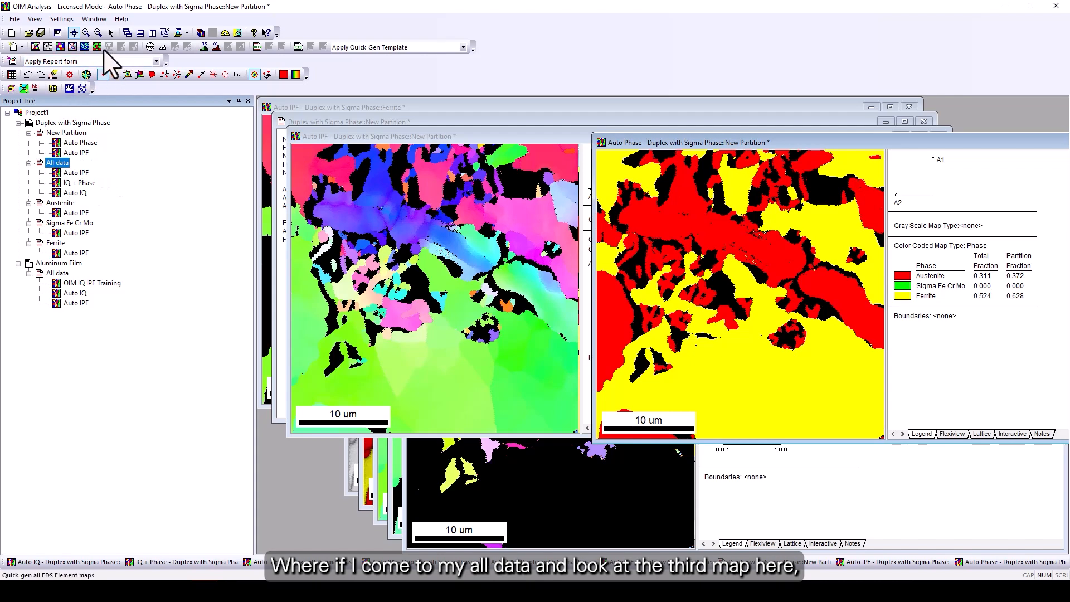
click(98, 47)
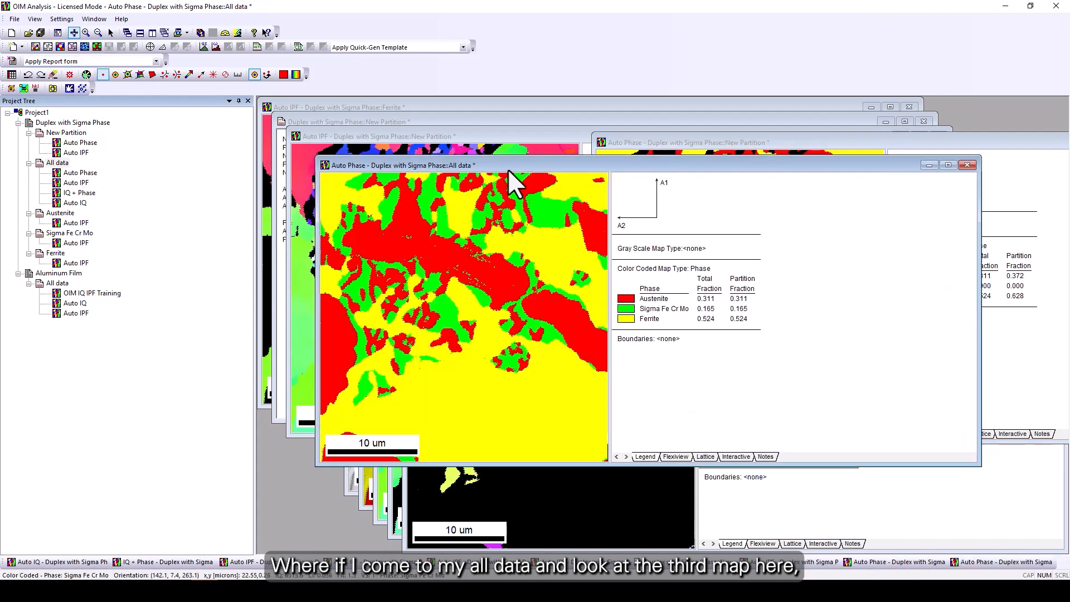
drag(502, 166, 491, 196)
click(963, 195)
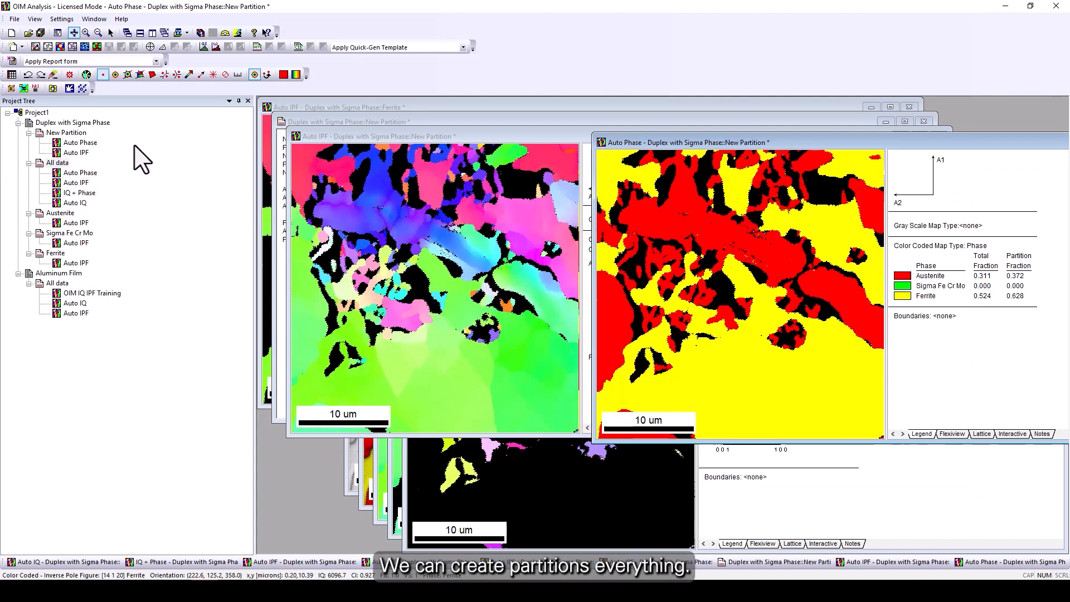
Open the new partition's properties to review its formula.
right_click(70, 135)
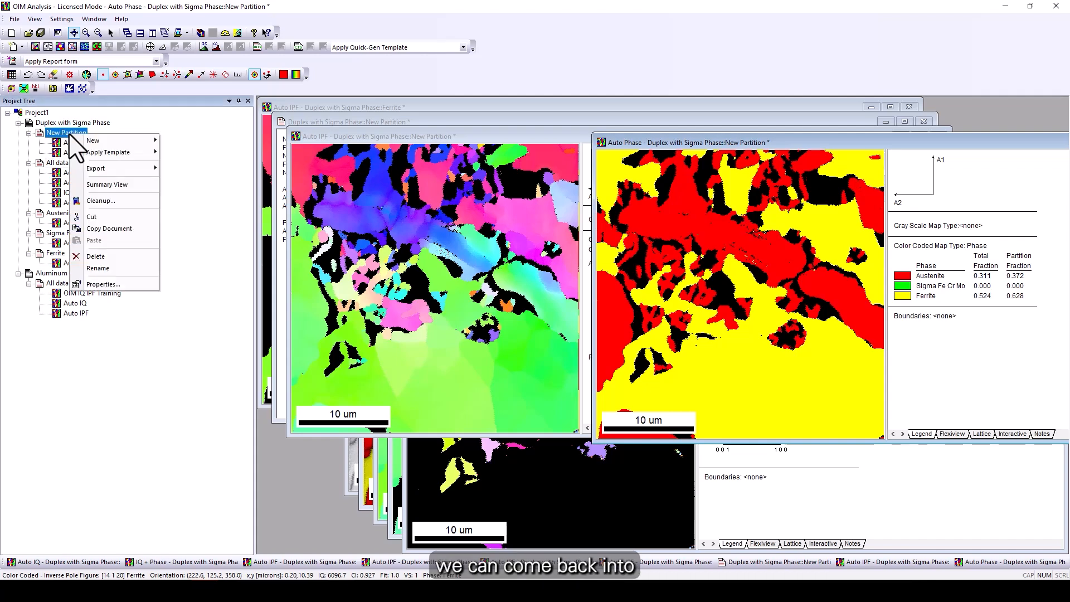
click(100, 284)
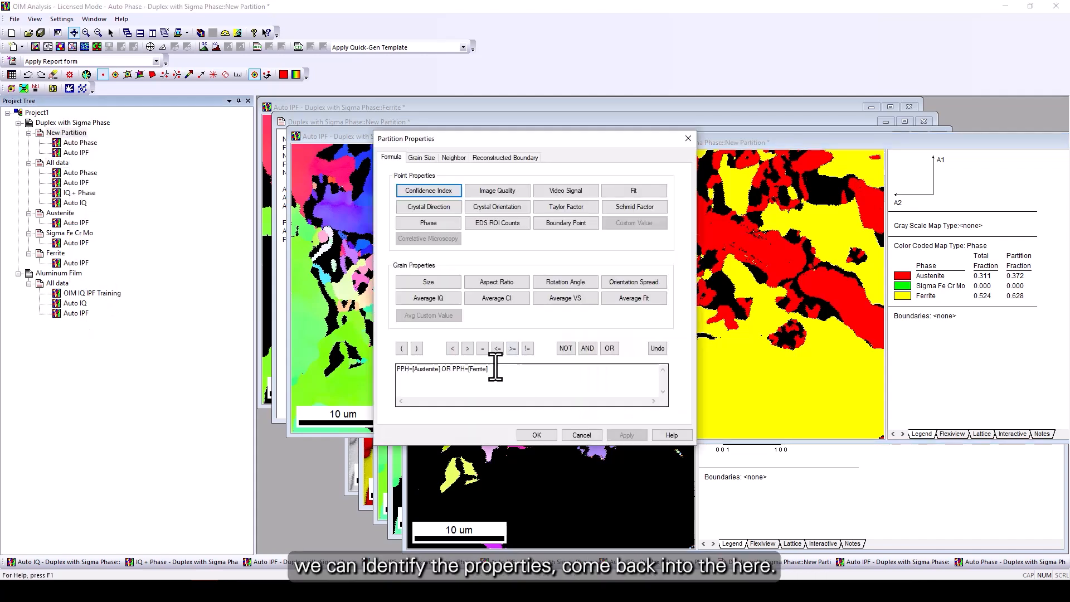
click(579, 432)
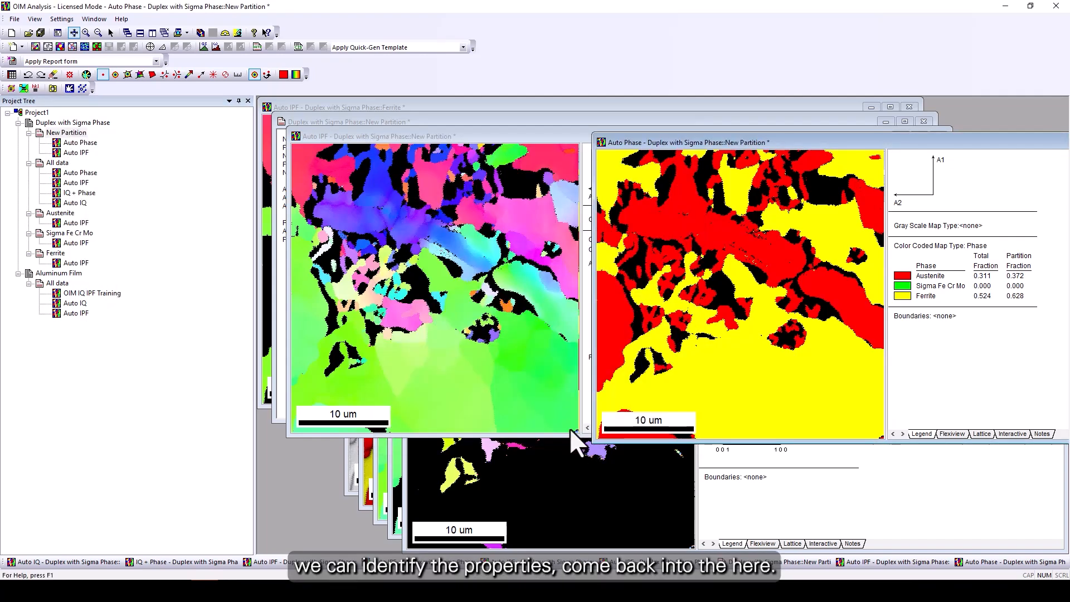
right_click(69, 136)
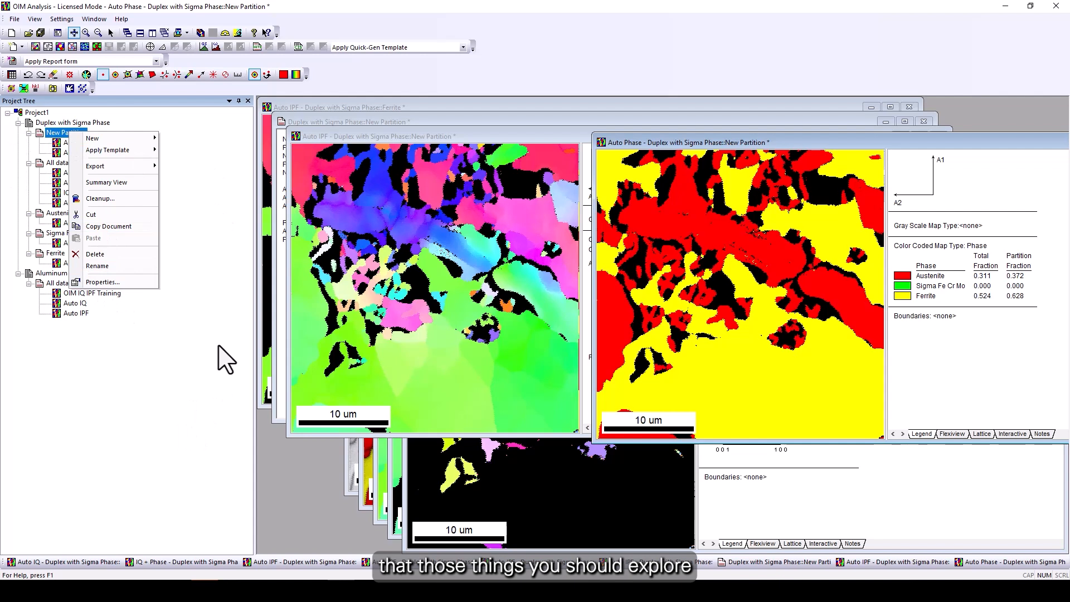
click(325, 12)
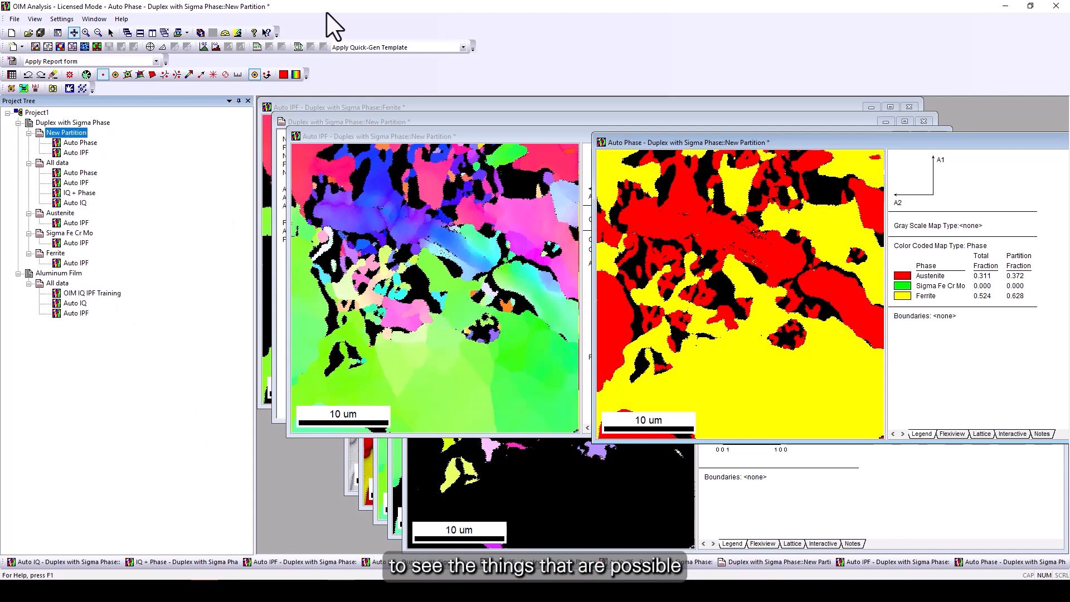